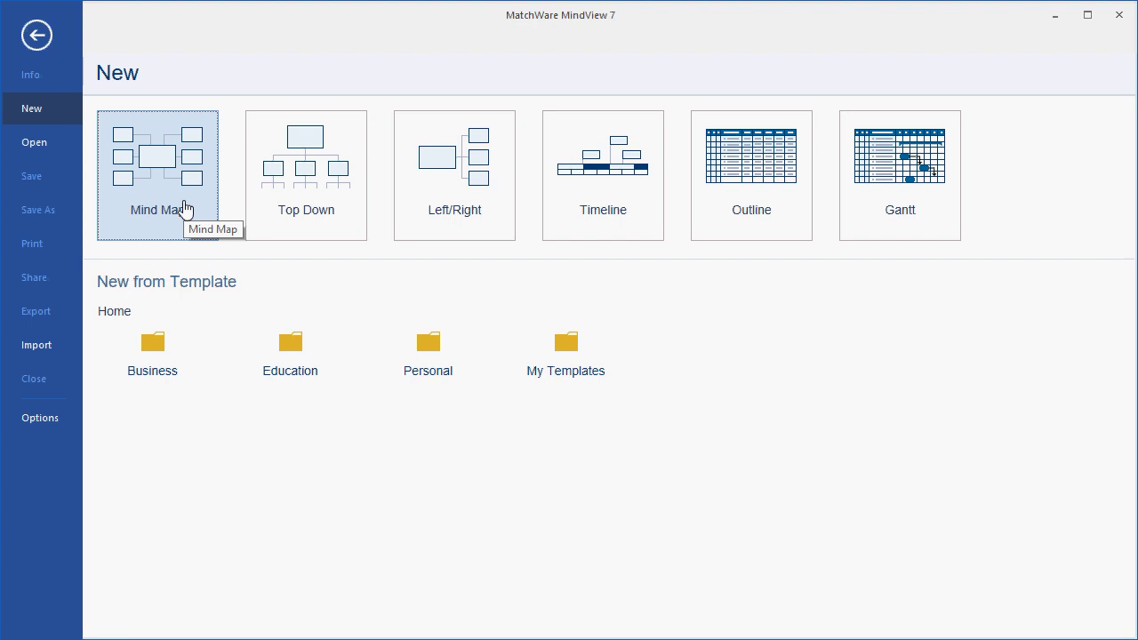
# Start a new blank mind map and look over the Home, Insert and Review ribbon commands.
pyautogui.click(184, 208)
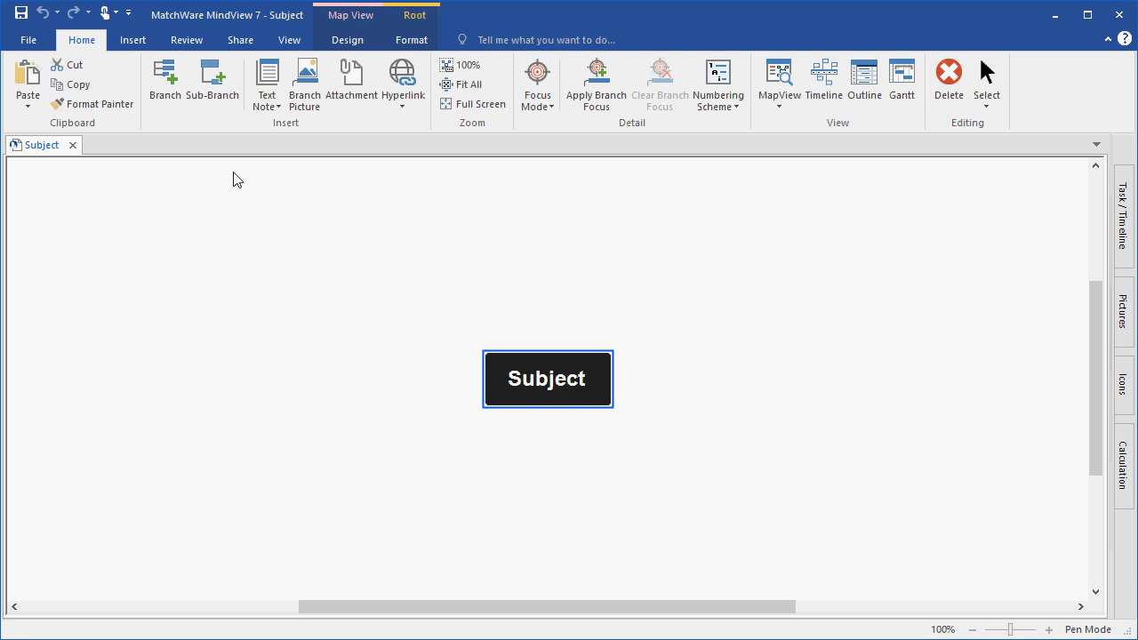
pyautogui.click(132, 104)
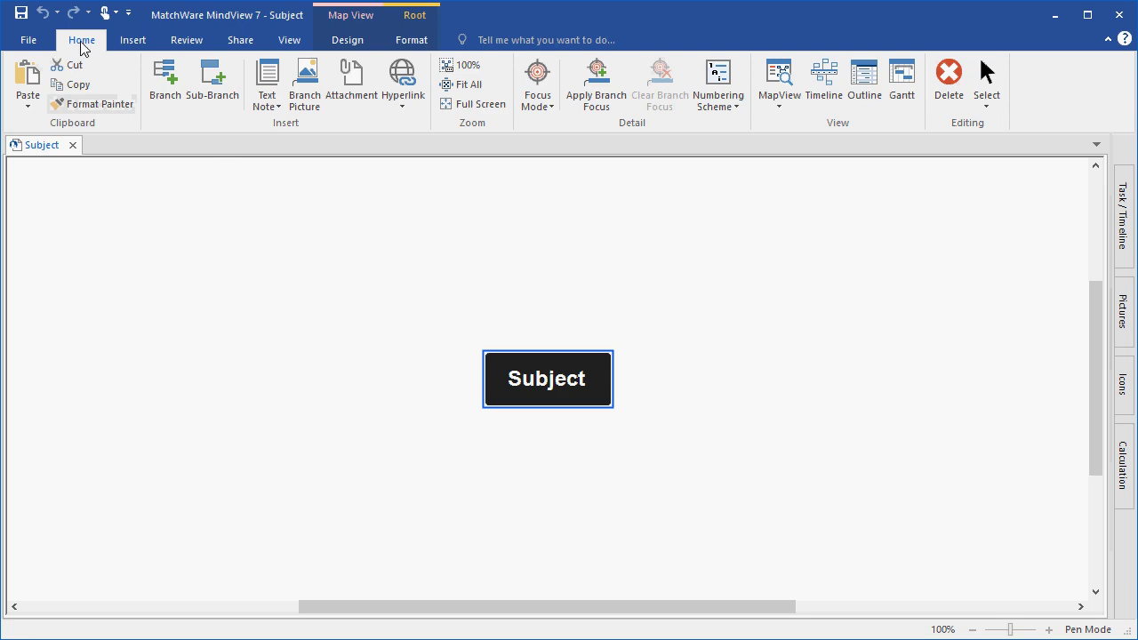
pyautogui.click(130, 42)
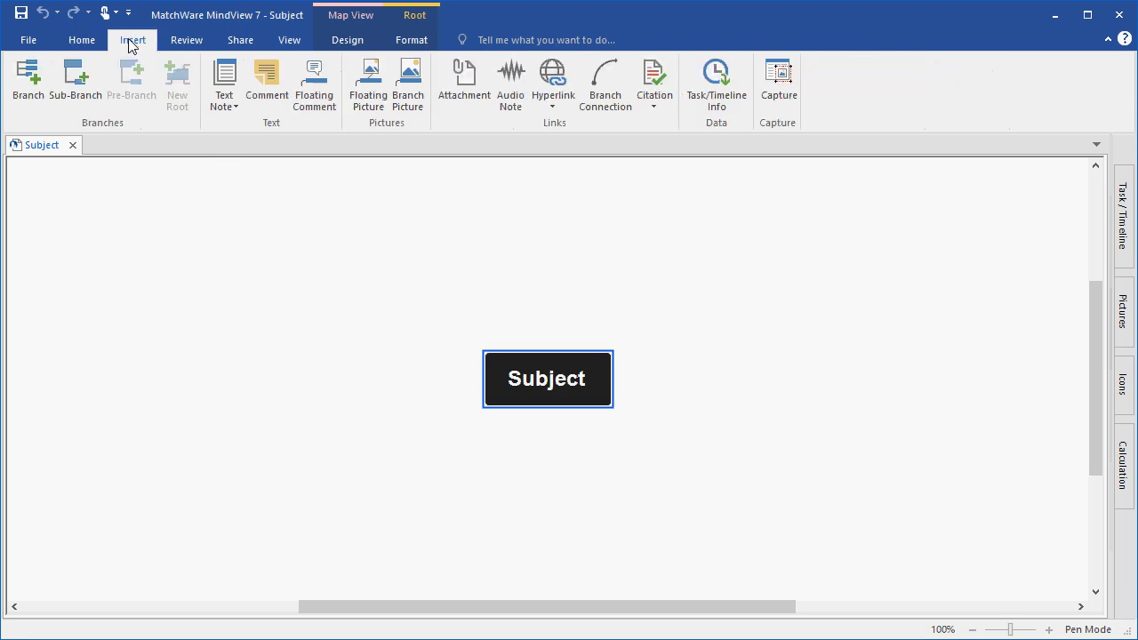
pyautogui.click(183, 43)
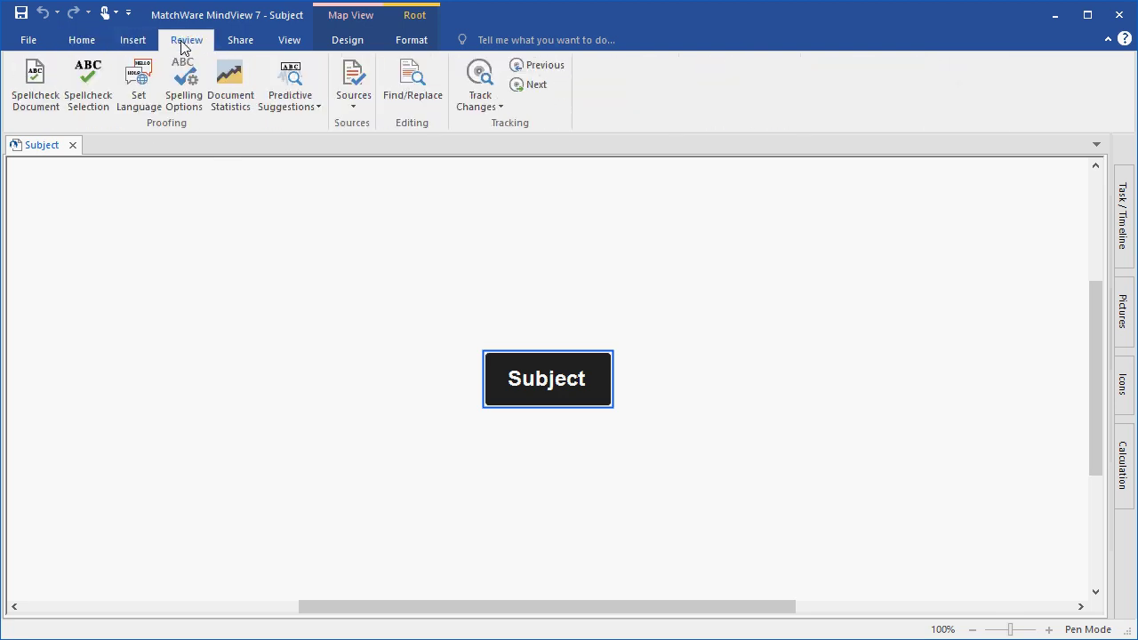
pyautogui.click(81, 41)
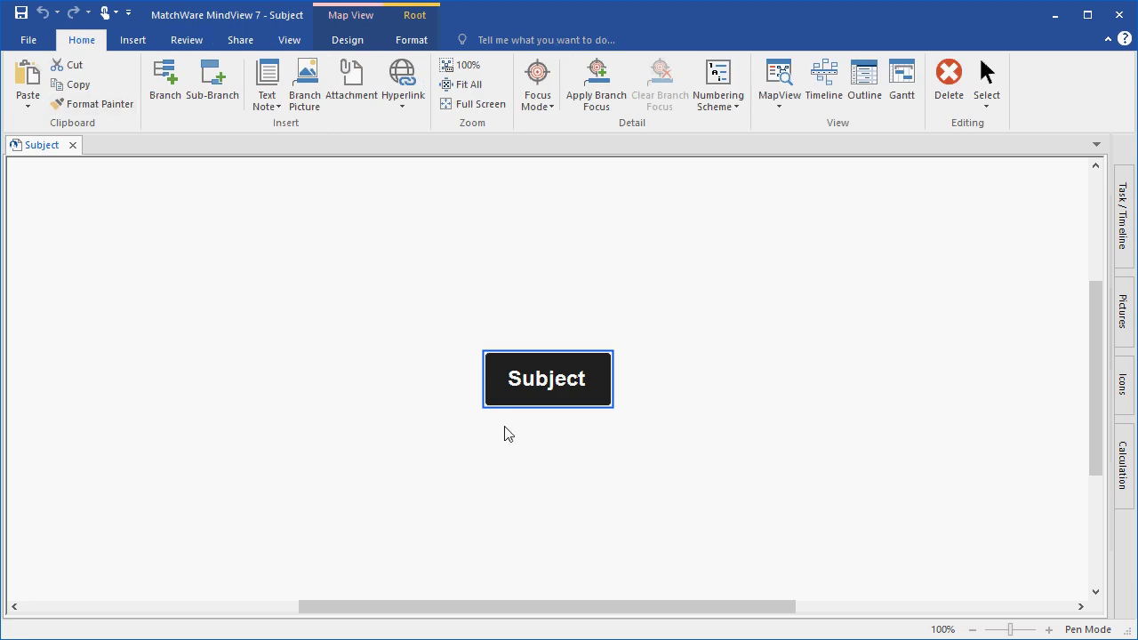
pyautogui.click(170, 100)
pyautogui.click(170, 100)
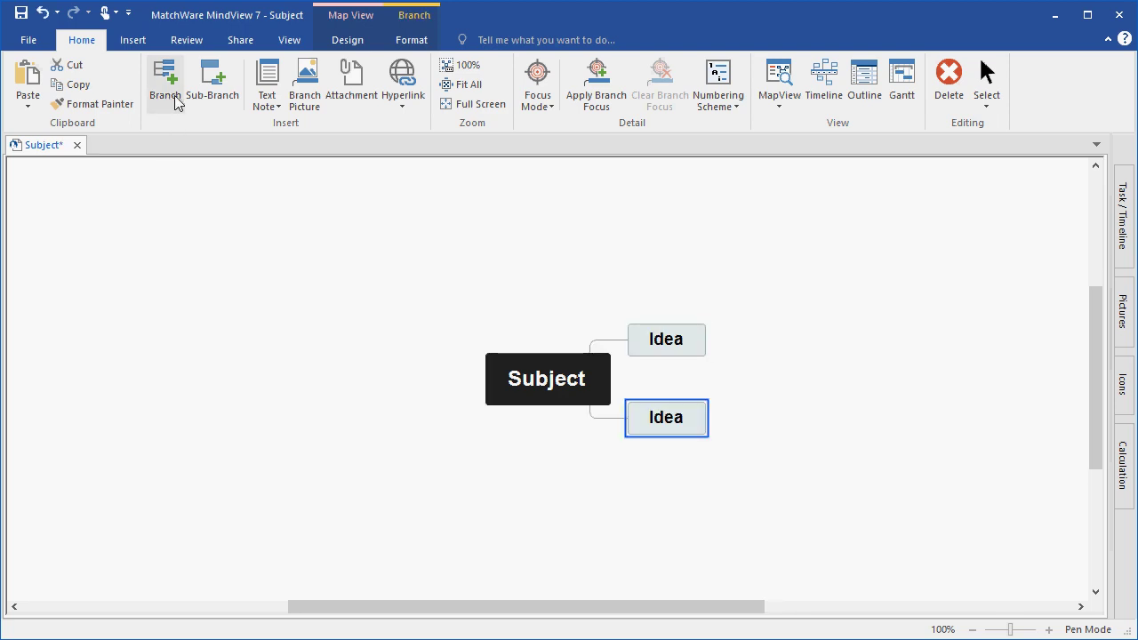
pyautogui.click(216, 95)
pyautogui.click(216, 96)
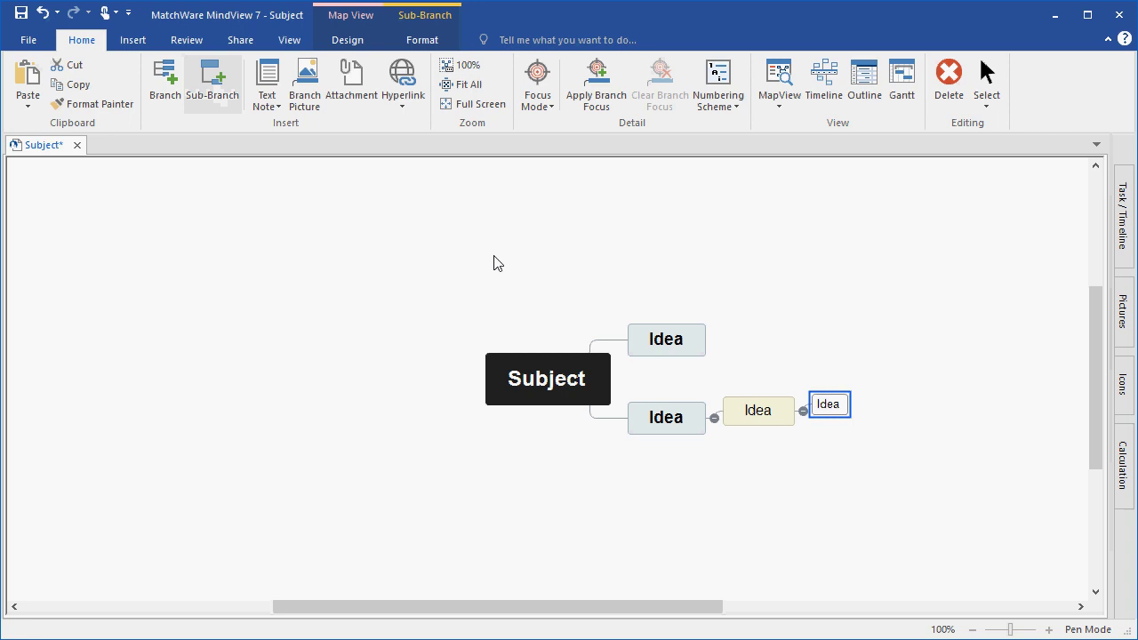
pyautogui.rightClick(653, 345)
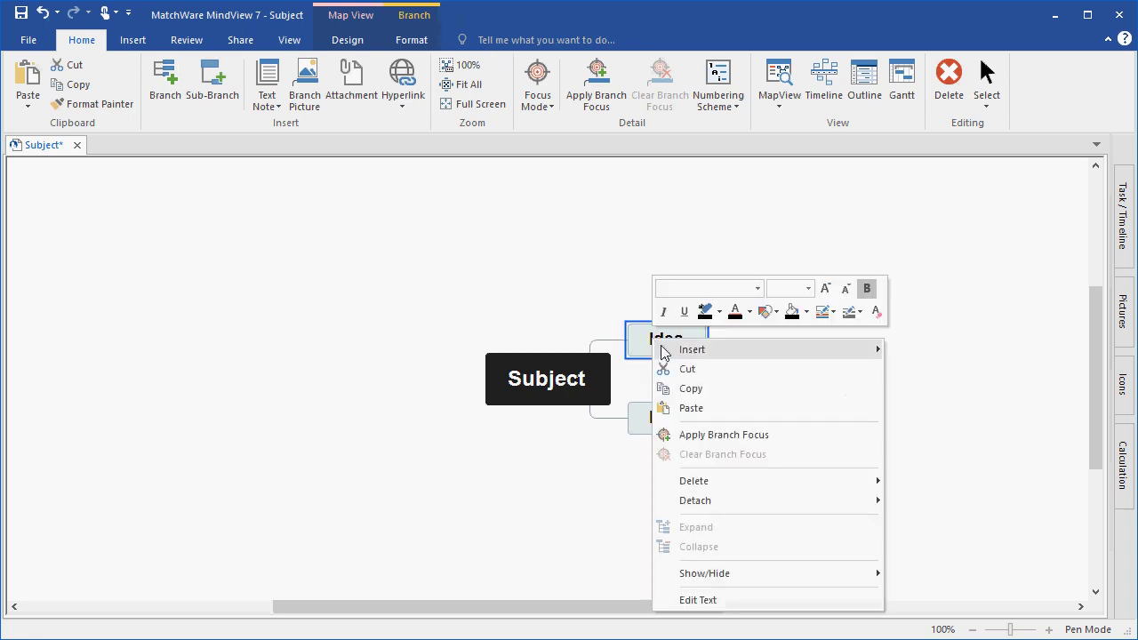
pyautogui.moveTo(669, 358)
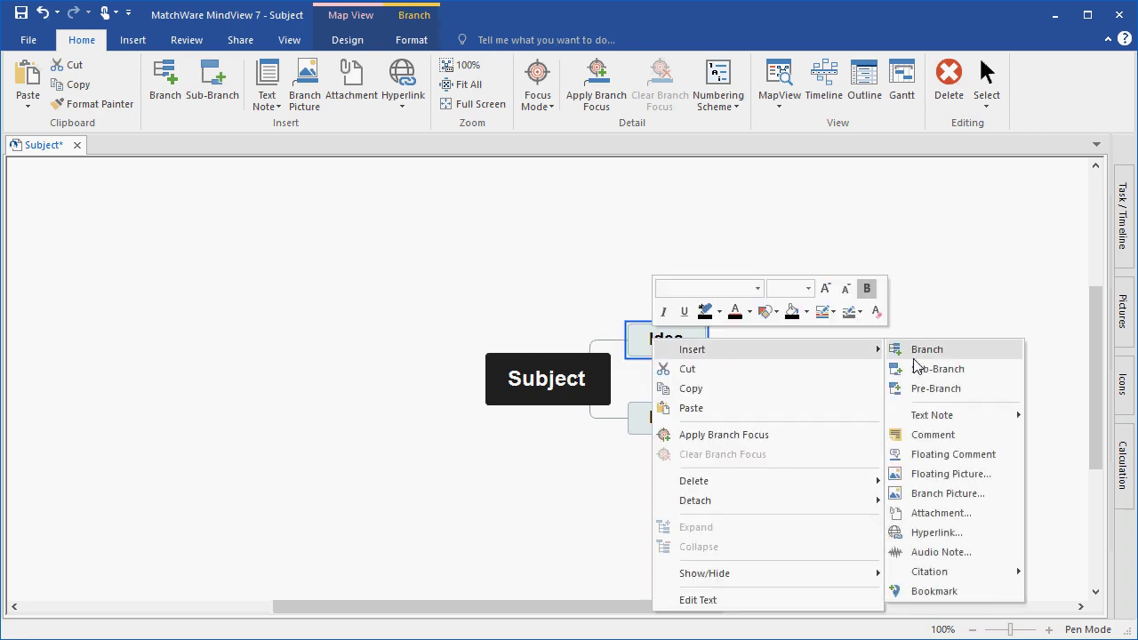
pyautogui.click(951, 311)
pyautogui.click(589, 405)
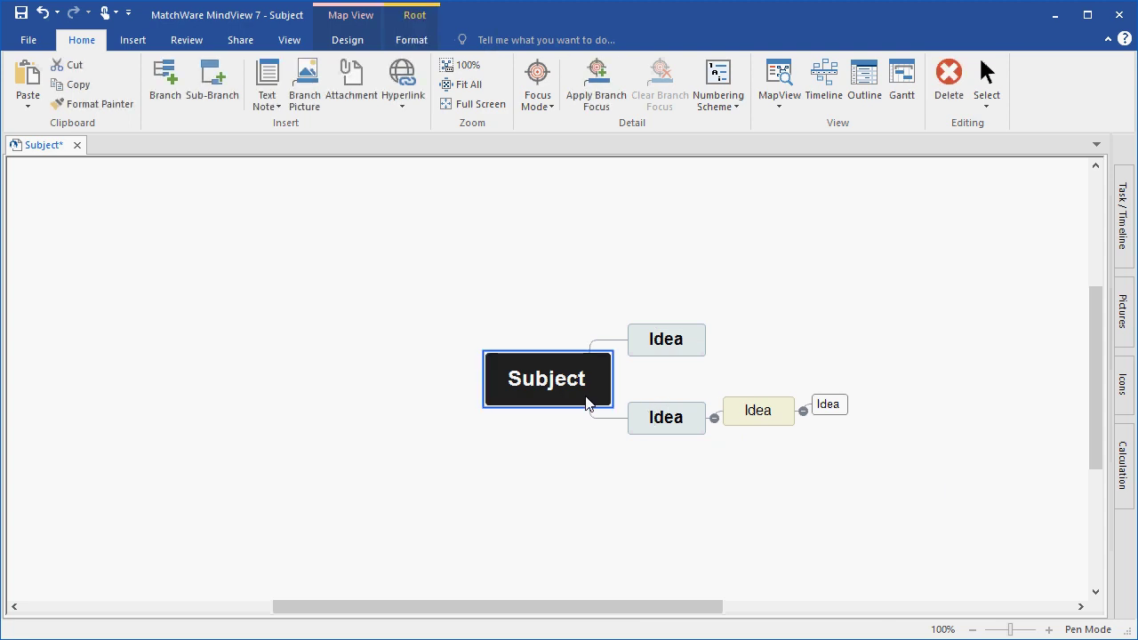
pyautogui.press('Insert')
pyautogui.press('Return')
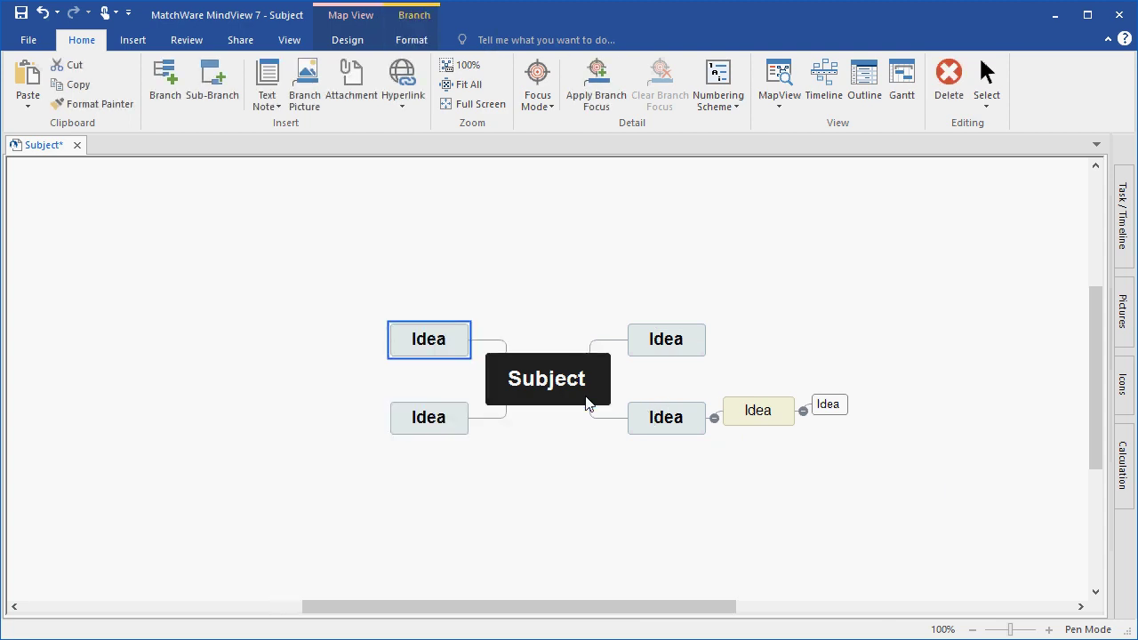
pyautogui.press('Insert')
pyautogui.press('Insert')
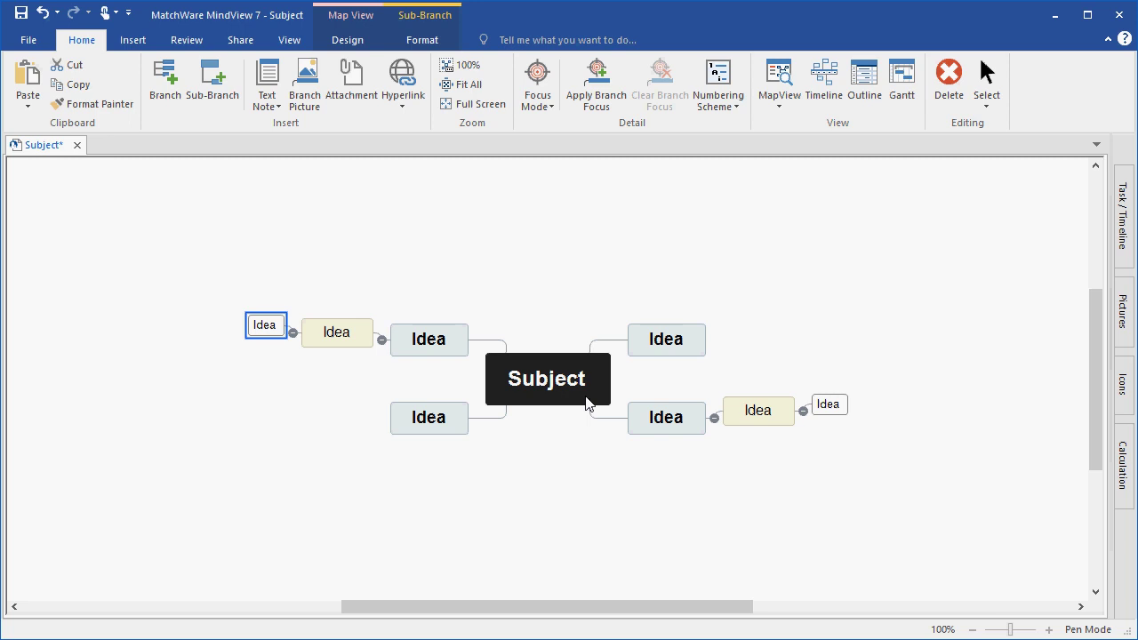
pyautogui.click(257, 346)
pyautogui.moveTo(264, 327); pyautogui.dragTo(320, 389)
pyautogui.click(823, 410)
pyautogui.moveTo(823, 410); pyautogui.dragTo(791, 449)
pyautogui.click(673, 422)
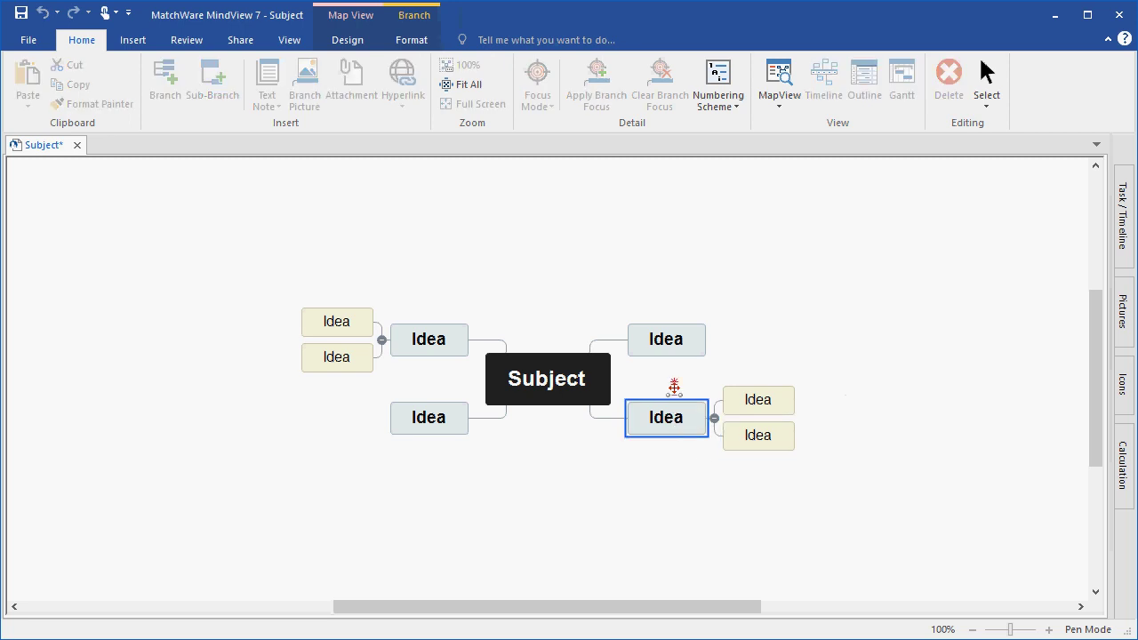
pyautogui.moveTo(674, 387); pyautogui.dragTo(671, 345)
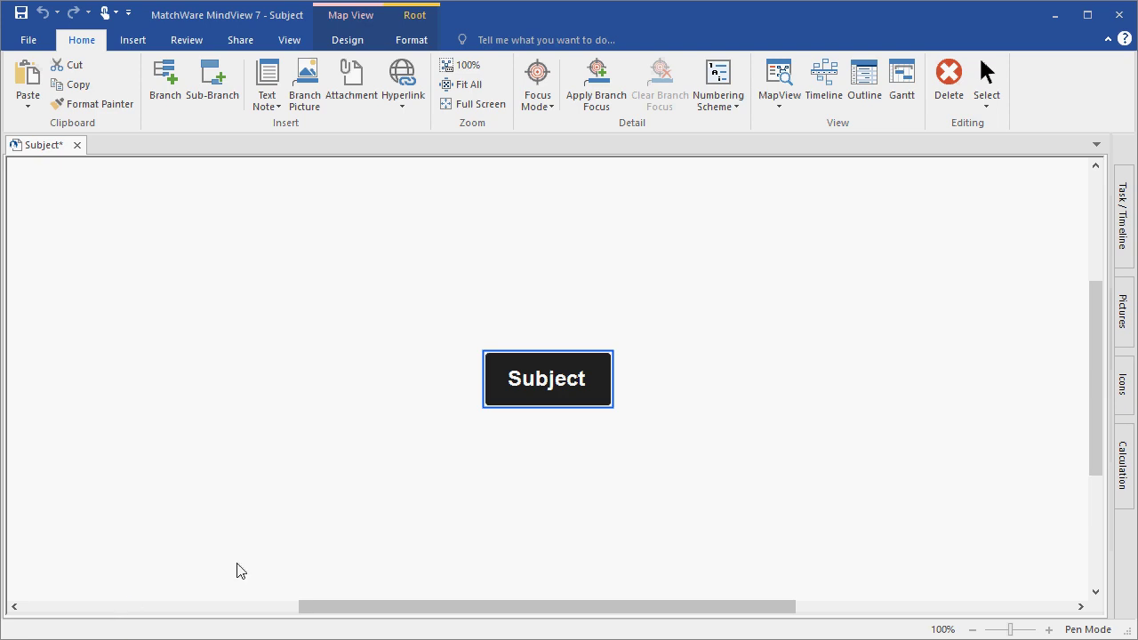
# Rename the central Subject topic to 'Agenda'.
pyautogui.click(687, 431)
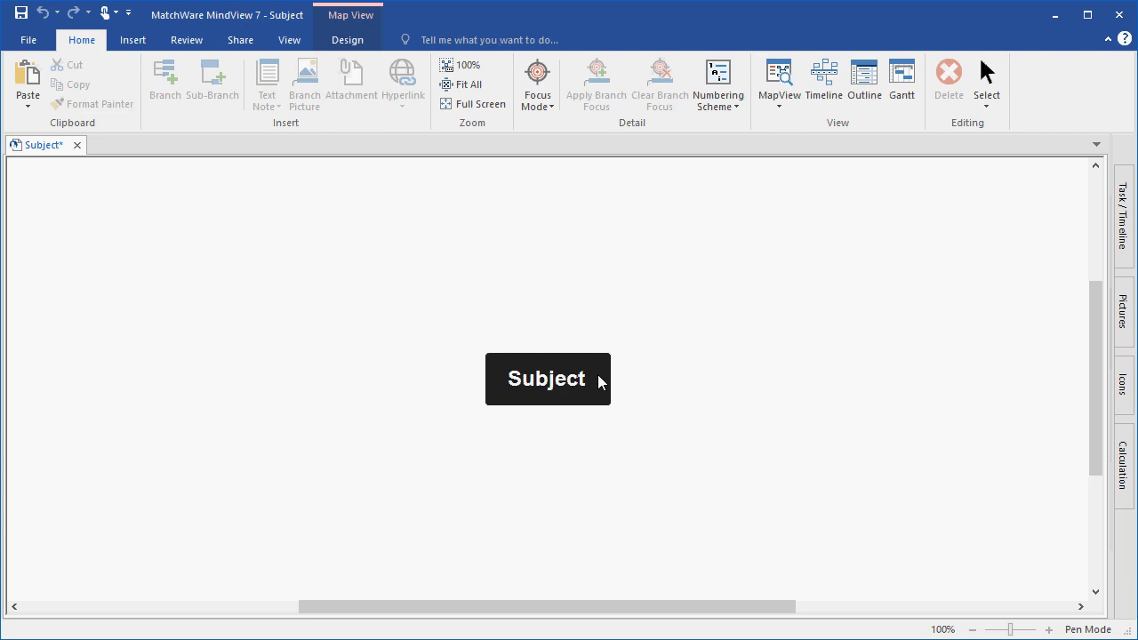
pyautogui.click(541, 383)
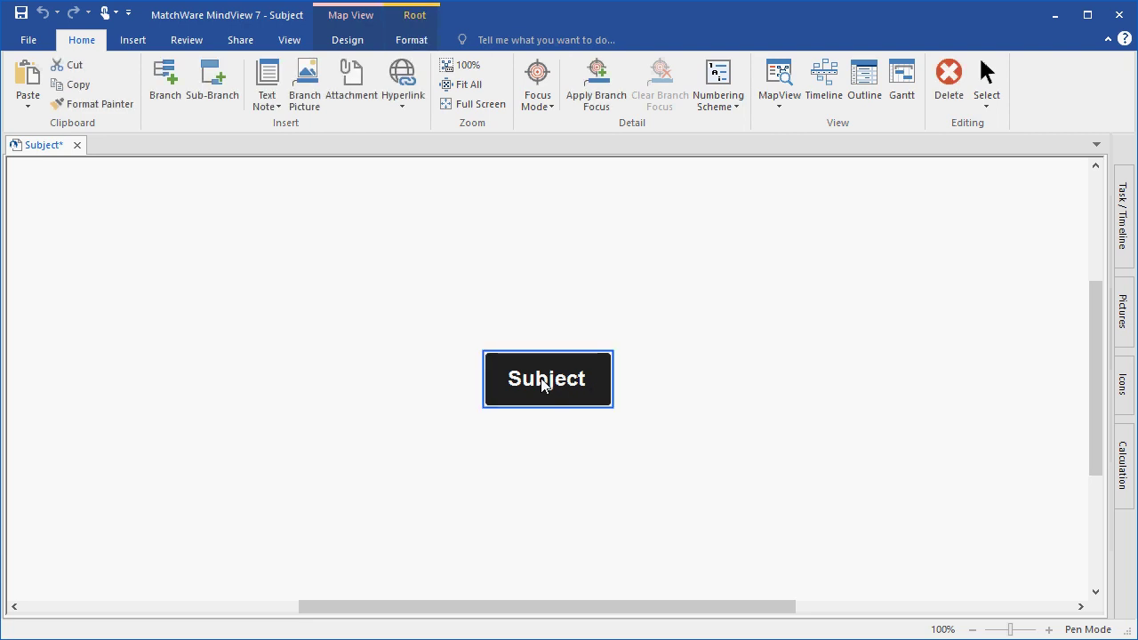
pyautogui.write('Agenda')
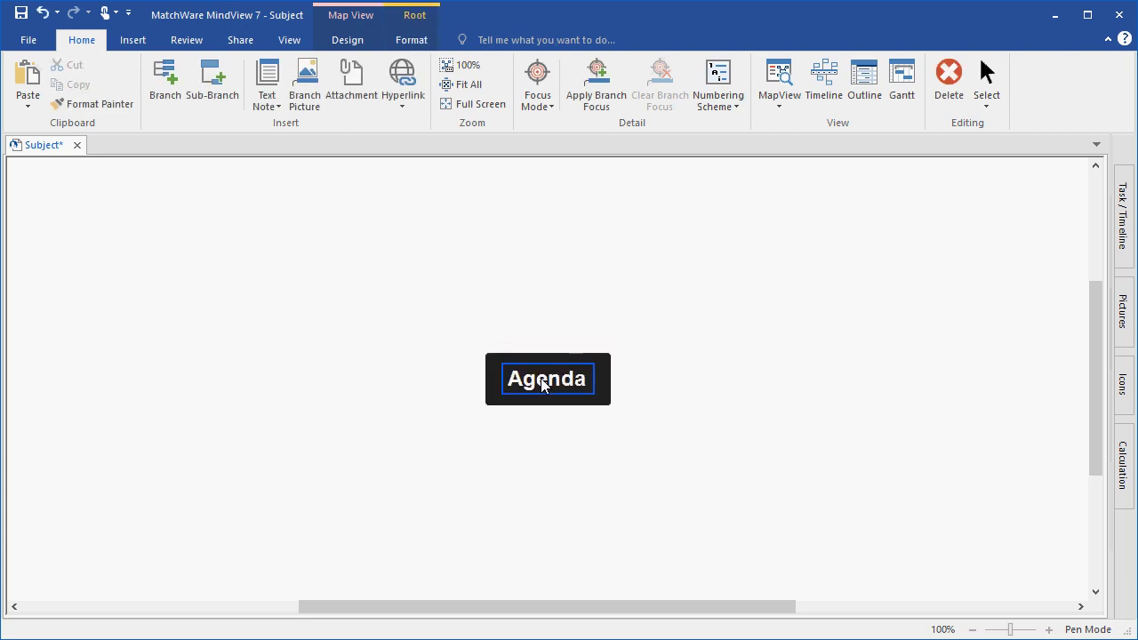
pyautogui.click(563, 431)
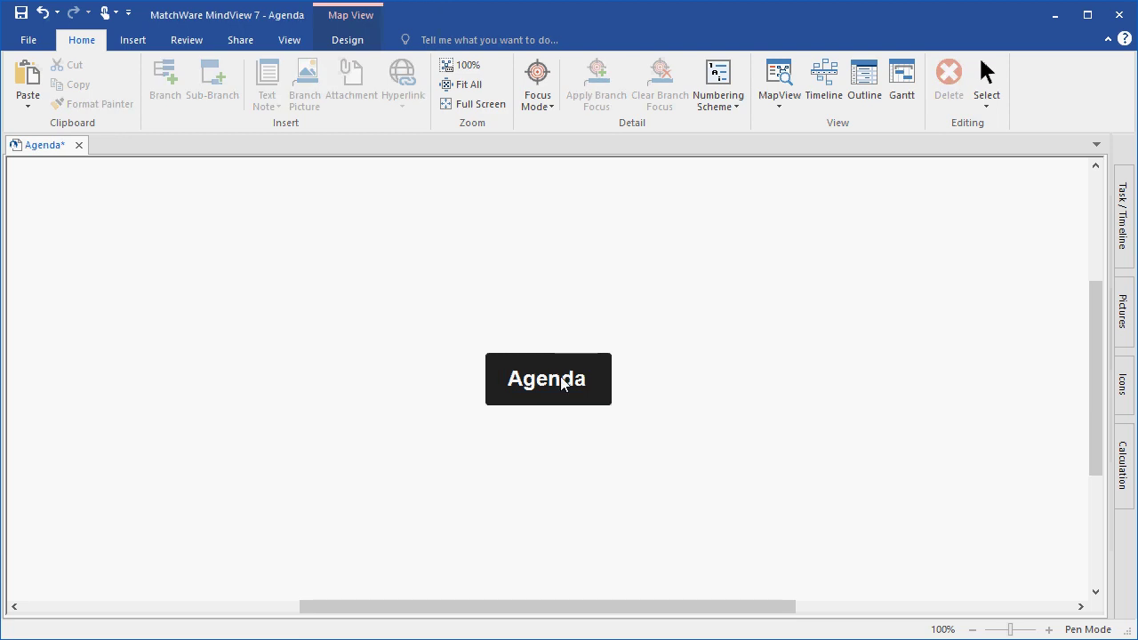
# Add an 'Updates' main branch to the Agenda root.
pyautogui.click(561, 383)
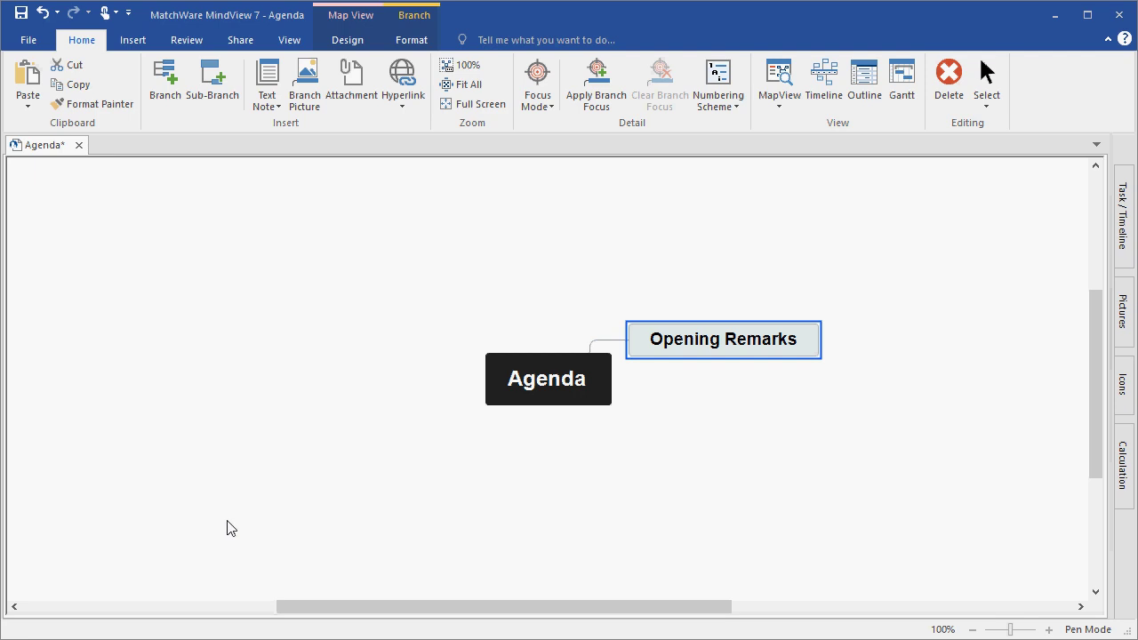
pyautogui.press('Return')
pyautogui.write('Updates')
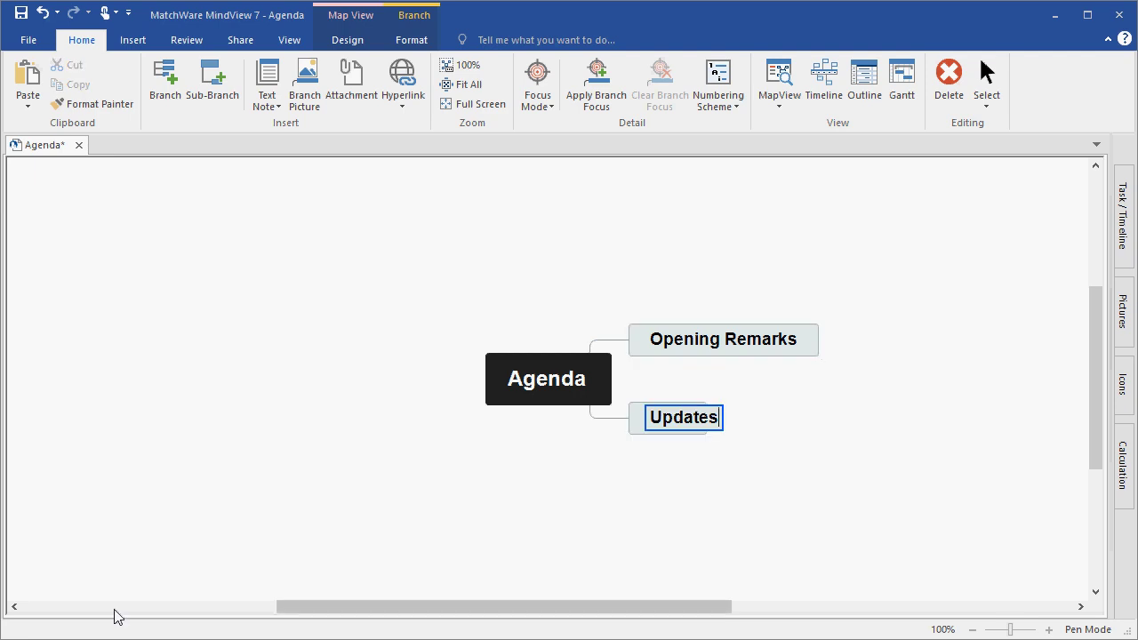
pyautogui.click(838, 464)
# Add a 'Welcome' sub-topic under the Opening remarks branch.
pyautogui.click(756, 351)
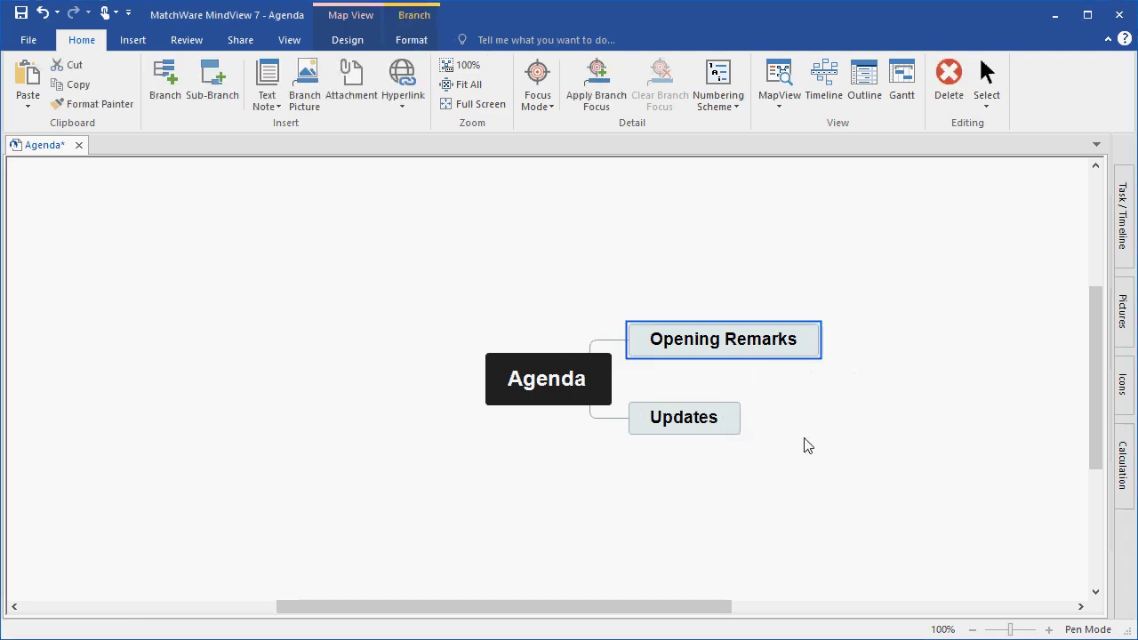
pyautogui.press('Insert')
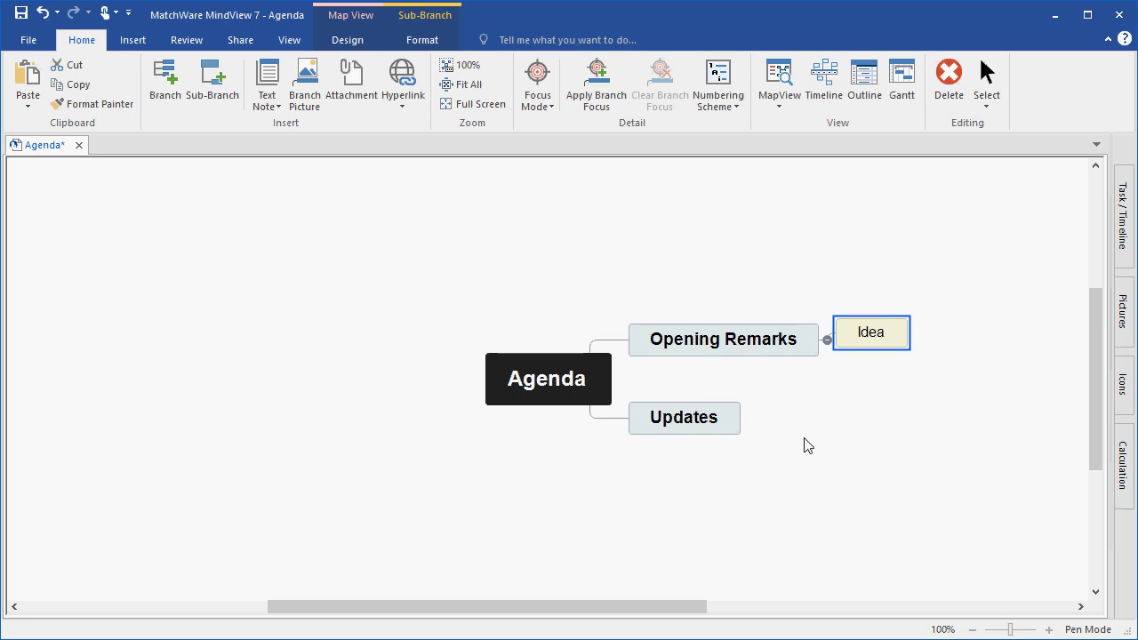
pyautogui.write('Welcome')
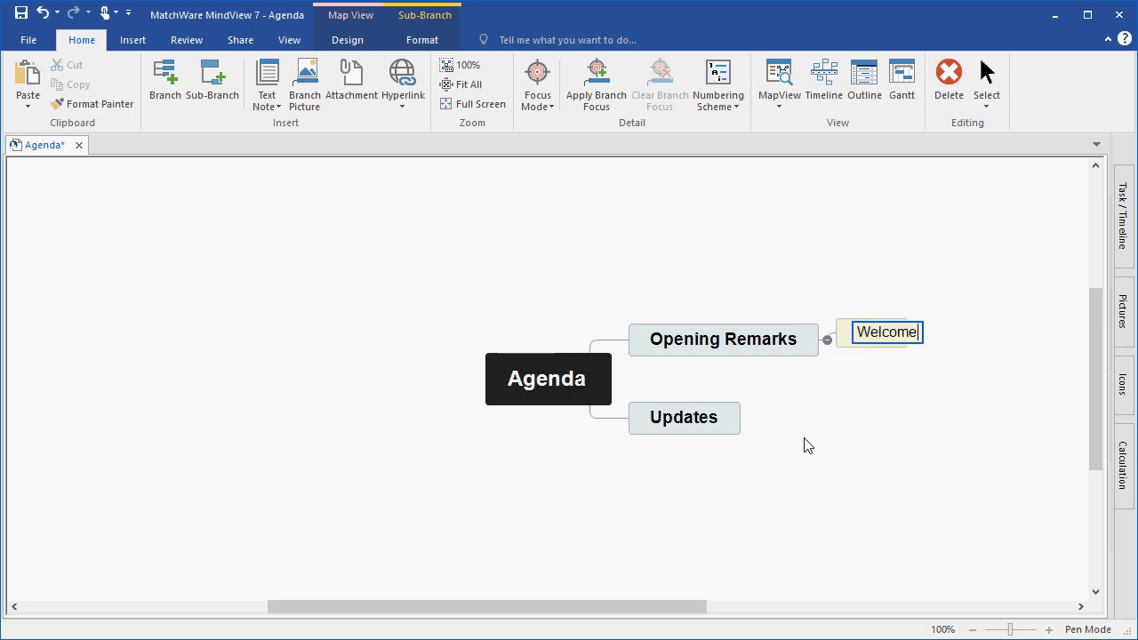
pyautogui.click(805, 446)
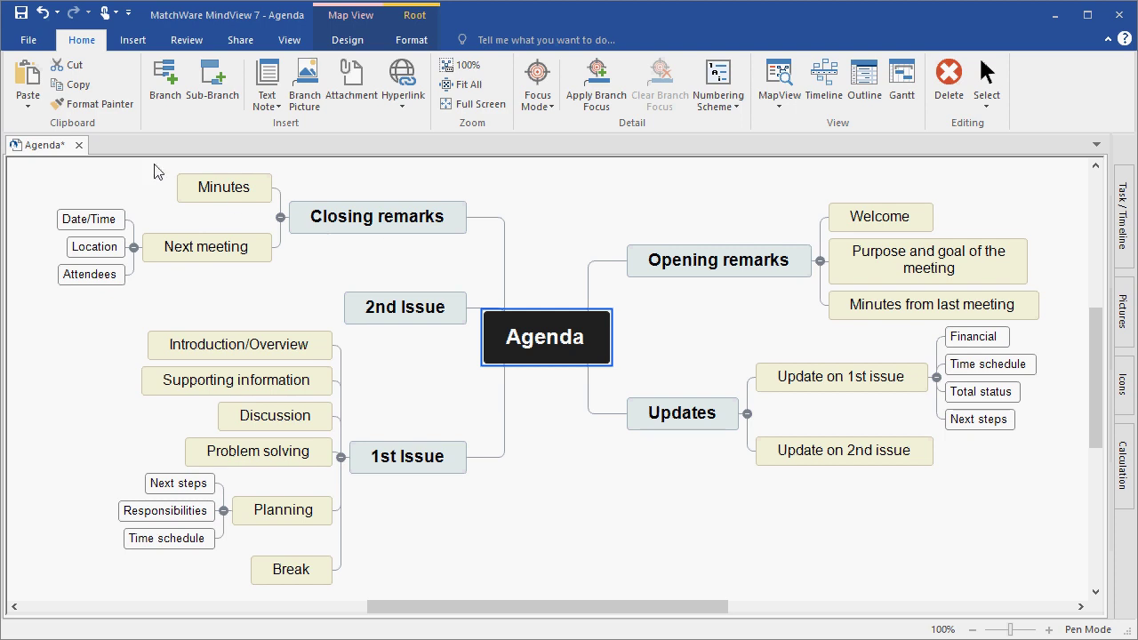
pyautogui.click(30, 42)
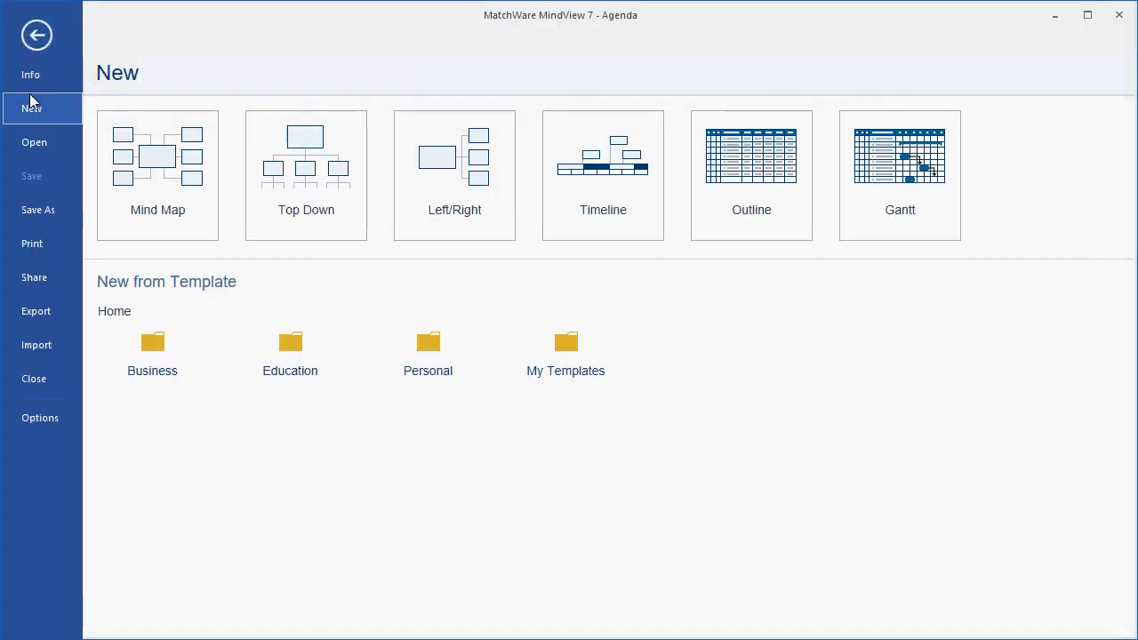
pyautogui.click(42, 313)
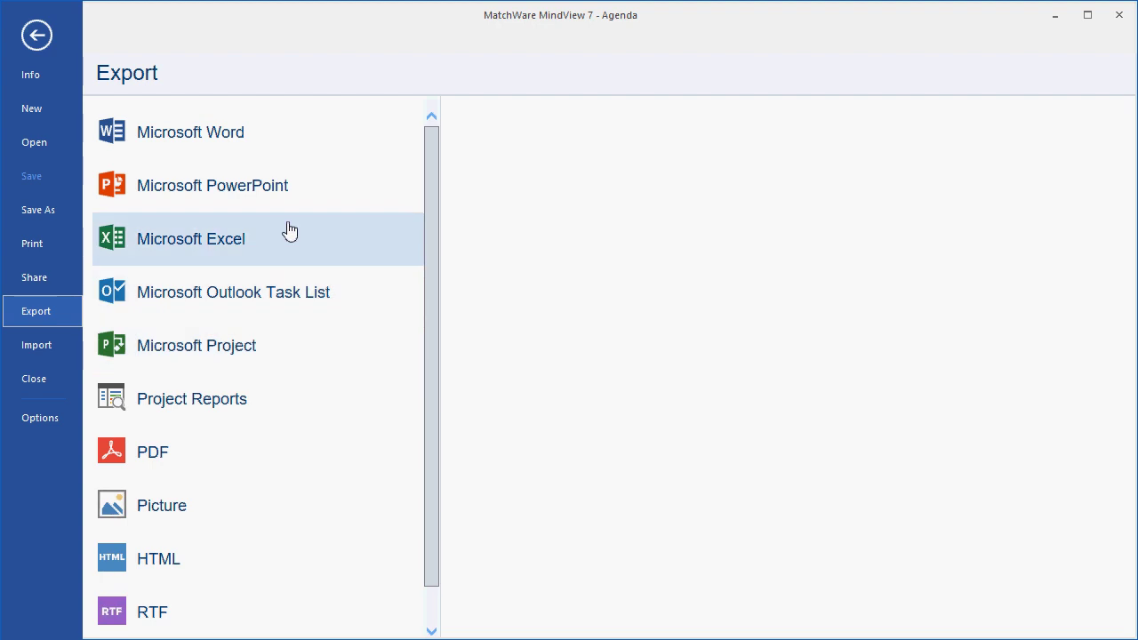
pyautogui.click(45, 40)
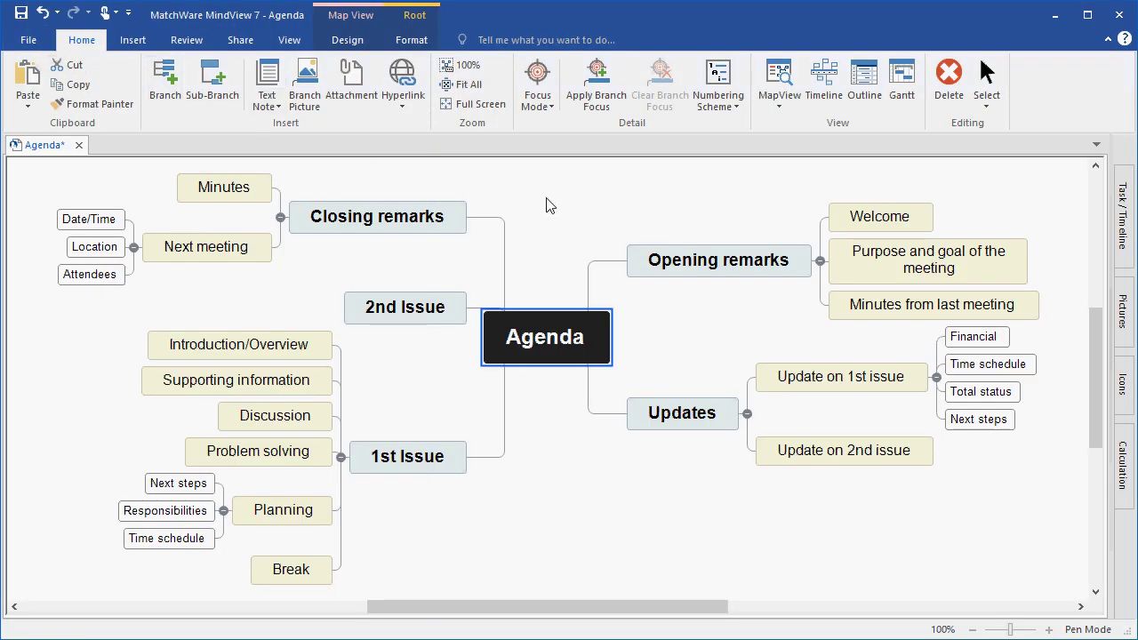
# Apply the '1, 1.1, 1.1.1, 1.1.1.1' numbering scheme and fit the map to the window.
pyautogui.click(722, 108)
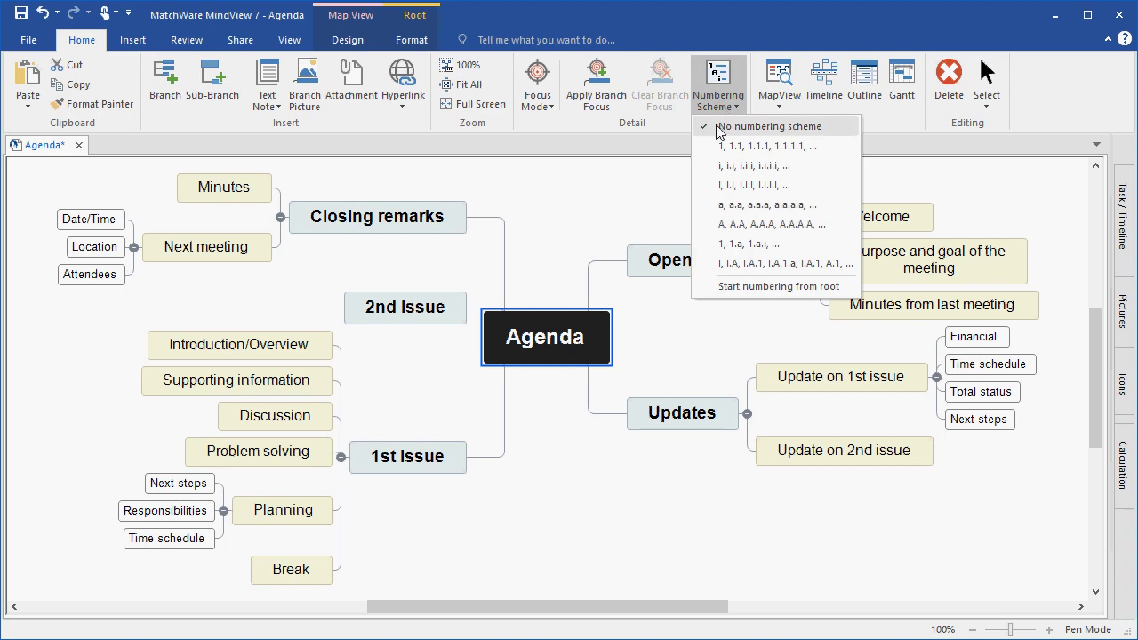
pyautogui.click(710, 146)
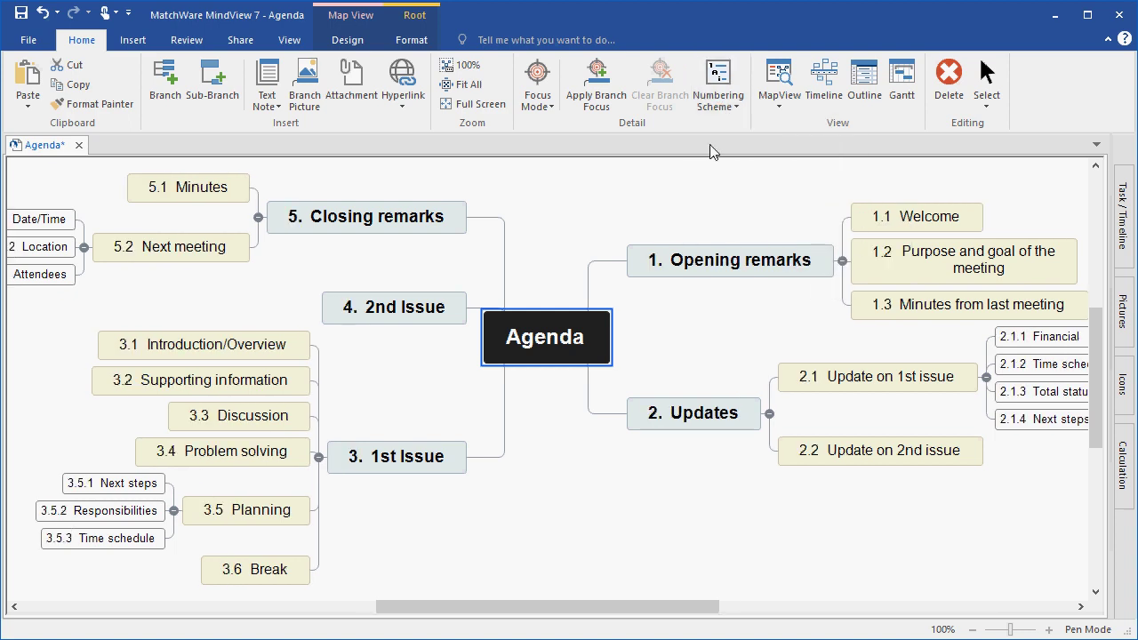
pyautogui.click(469, 84)
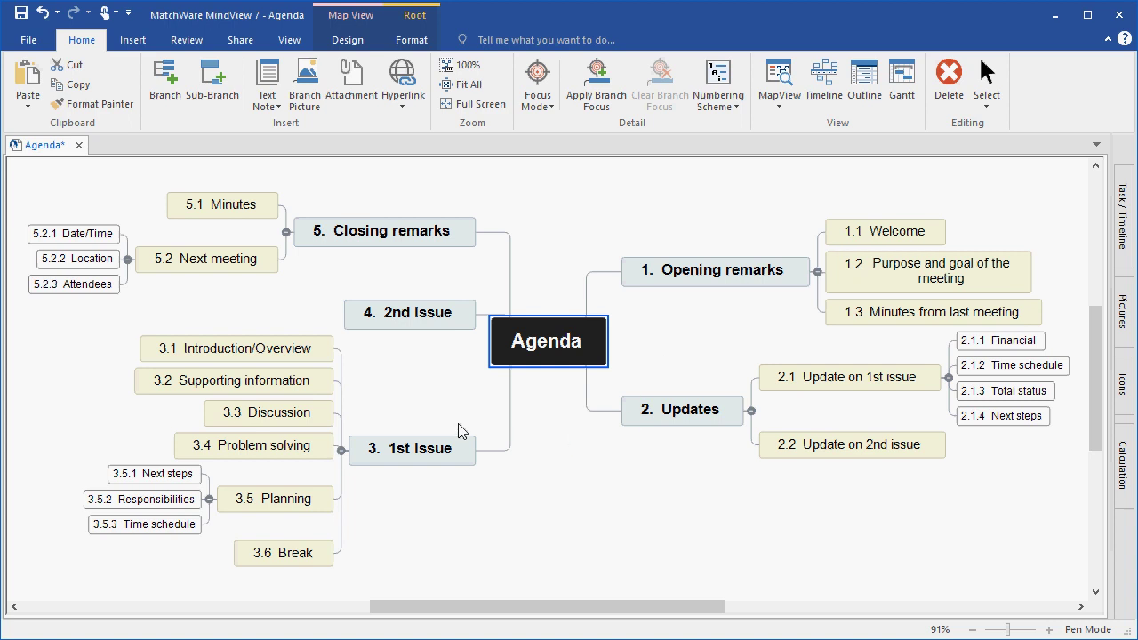
# Try dragging 2nd Issue below 1st Issue, then undo the move.
pyautogui.click(427, 312)
pyautogui.moveTo(430, 455); pyautogui.dragTo(415, 569)
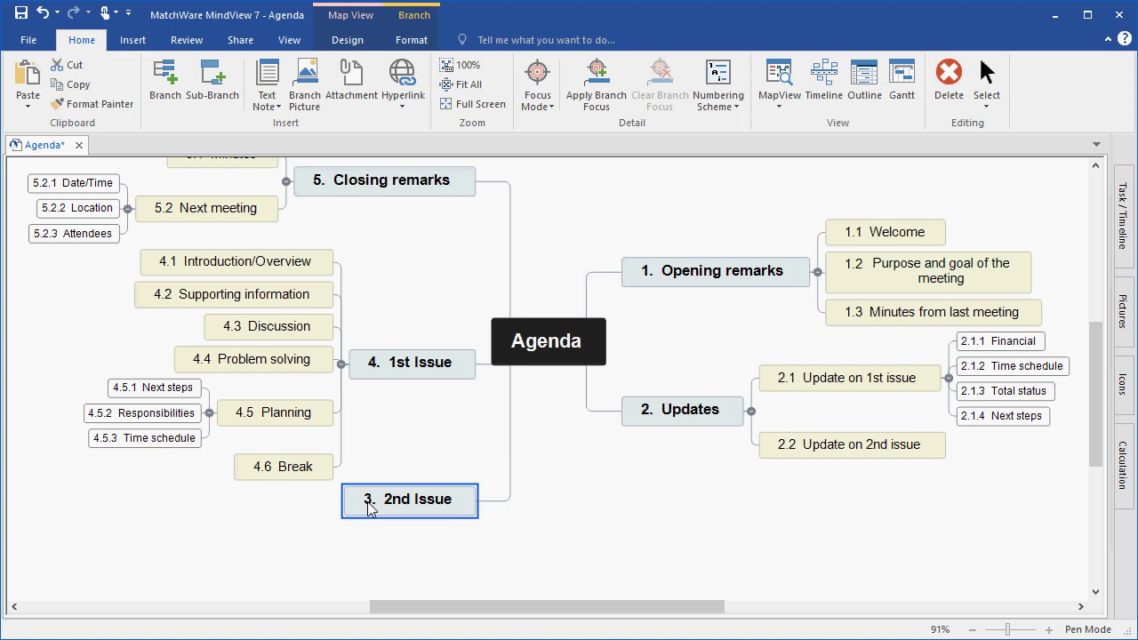
pyautogui.hotkey('ctrl', 'z')
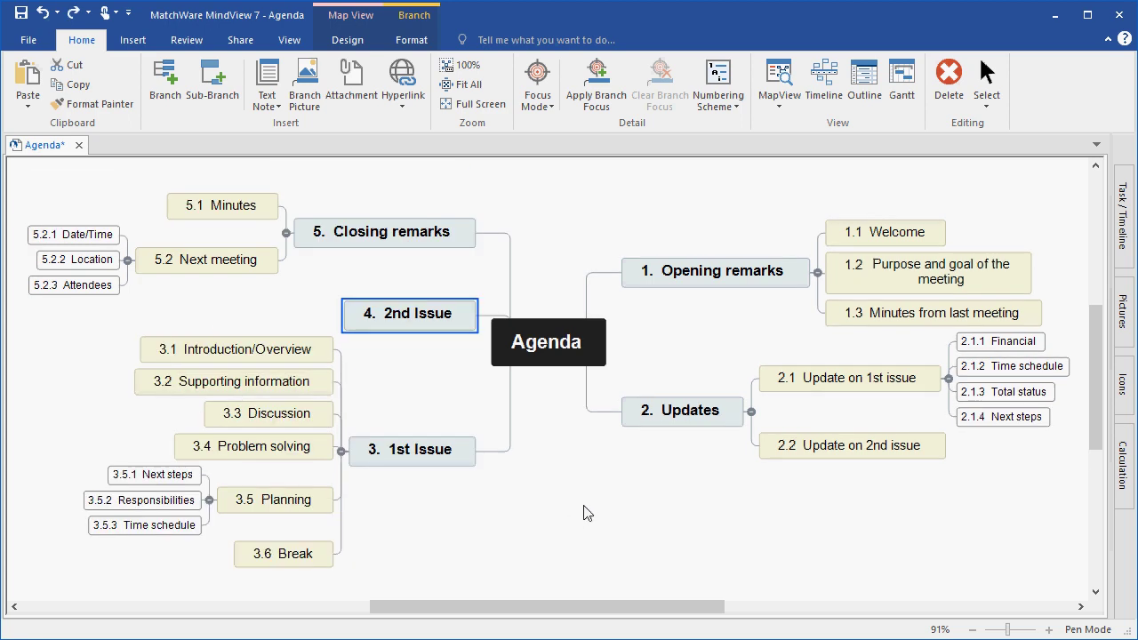
pyautogui.click(603, 505)
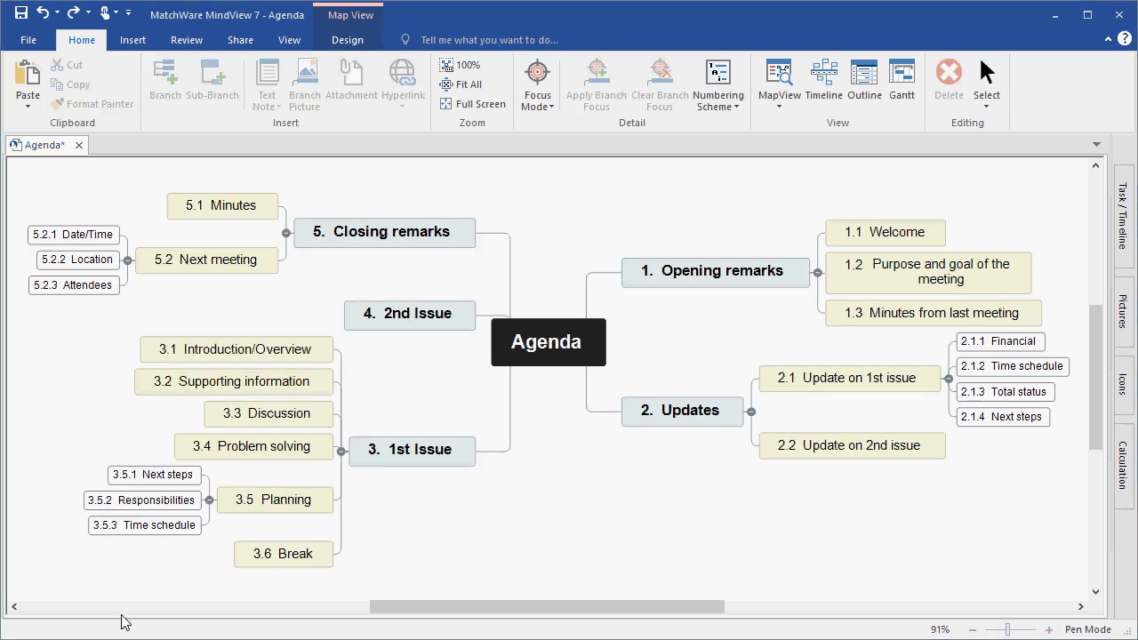
# Paste the quarterly-meeting welcome paragraph into a text note on 1.1 Welcome, keeping the editor docked below.
pyautogui.click(878, 234)
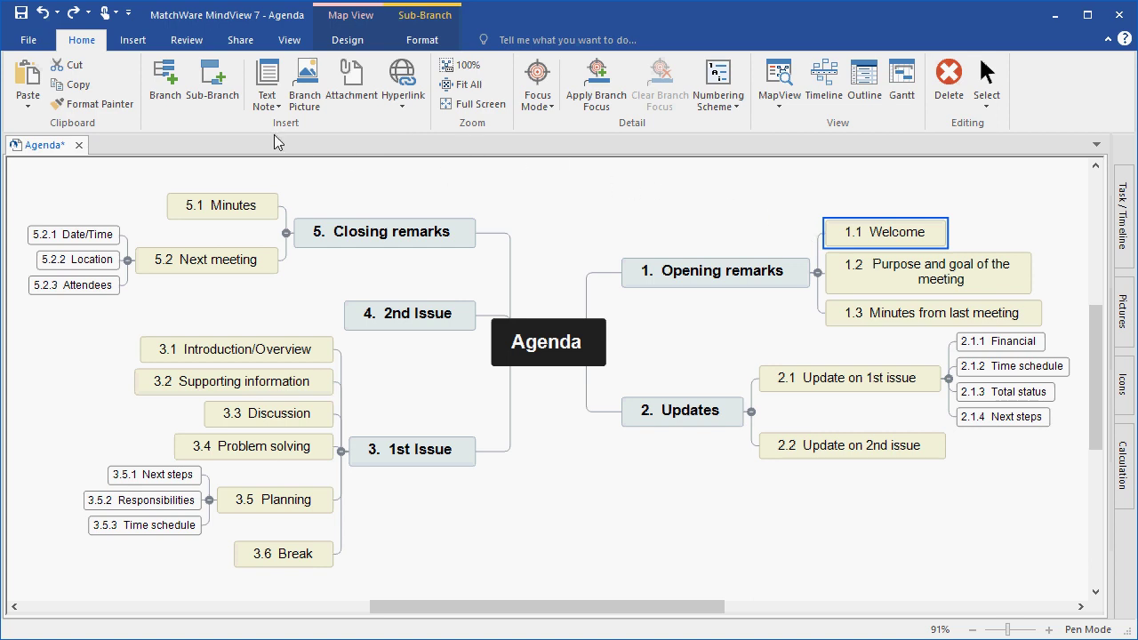
pyautogui.click(269, 83)
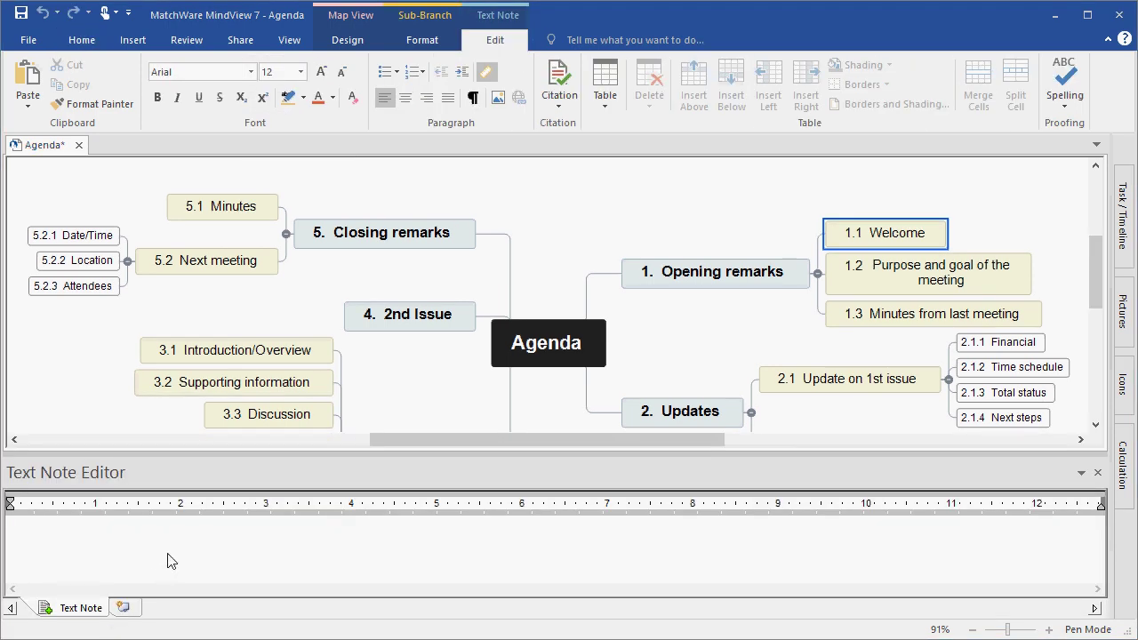
pyautogui.moveTo(442, 455); pyautogui.dragTo(464, 431)
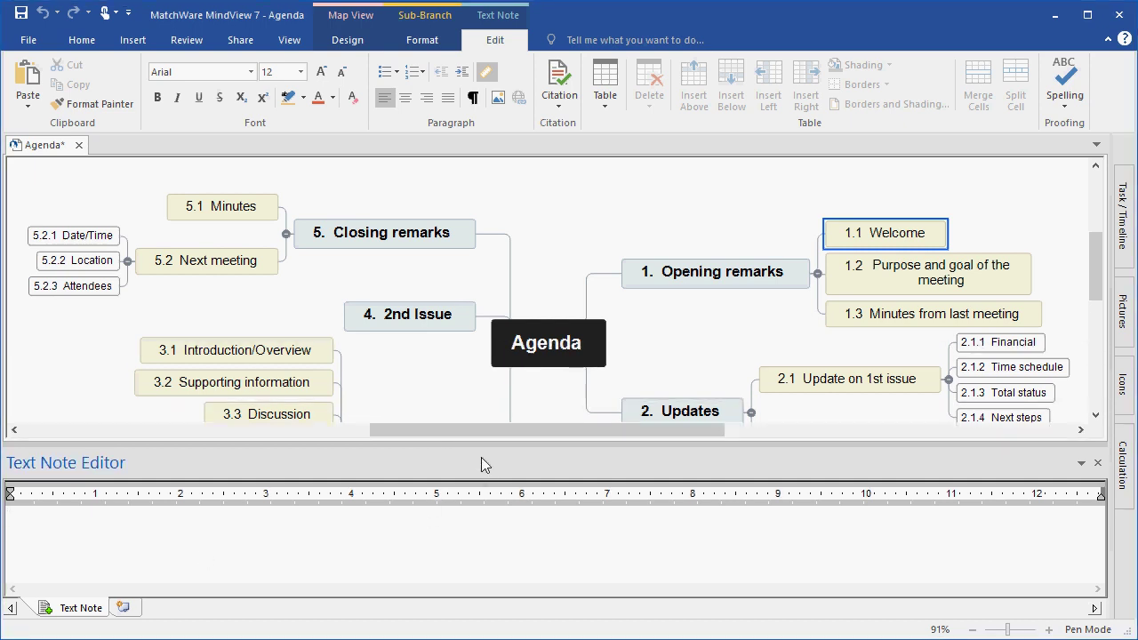
pyautogui.doubleClick(481, 457)
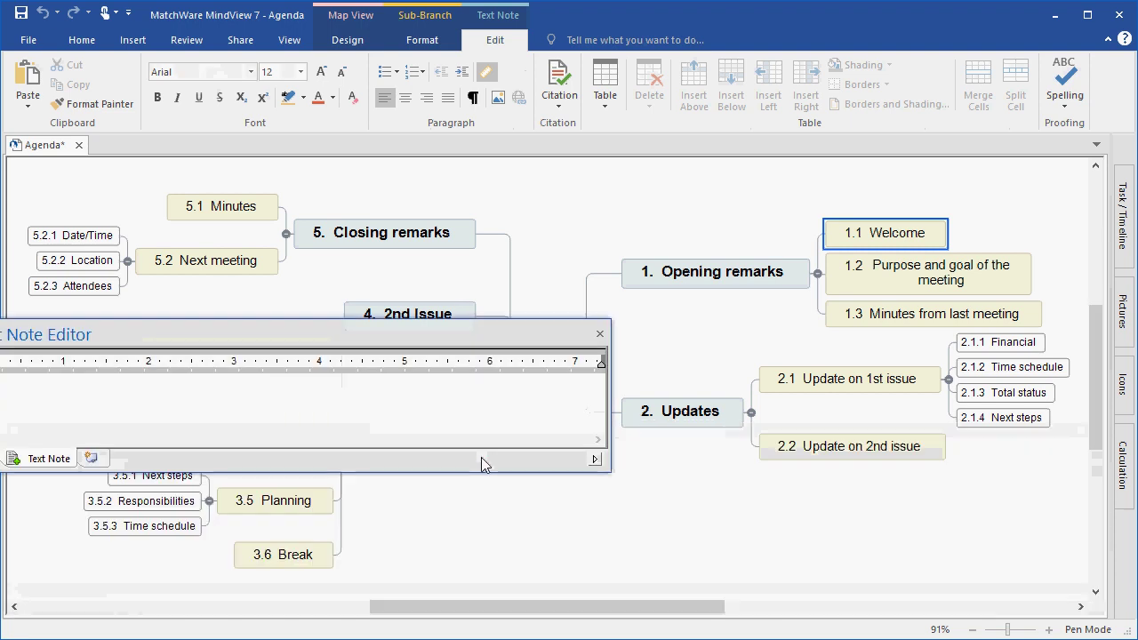
pyautogui.moveTo(337, 332); pyautogui.dragTo(574, 599)
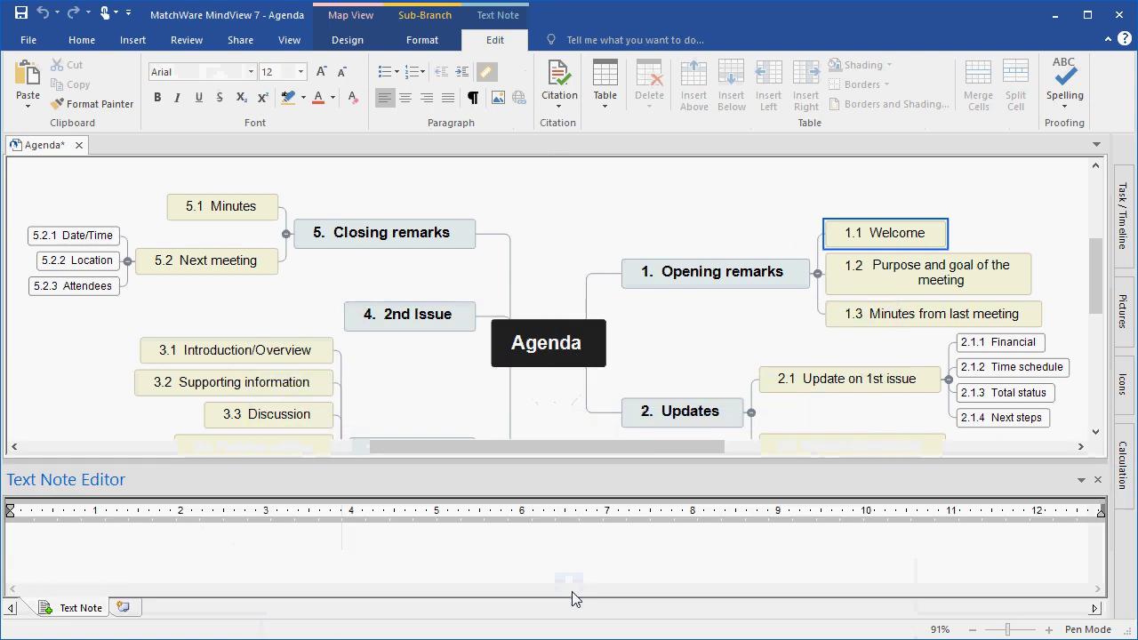
pyautogui.click(45, 533)
pyautogui.write("We would like to welcome the employees of GPS Incorporated to the quarterly employee update meeting.  In today's meeting we will be discussing and updating you all on future projects that we will be embarking on, current status of our company financial's, and a few important updates from our CEO. You will all receive a Meeting minutes document via email, so it is not necessary to take notes as your attention is most important .")
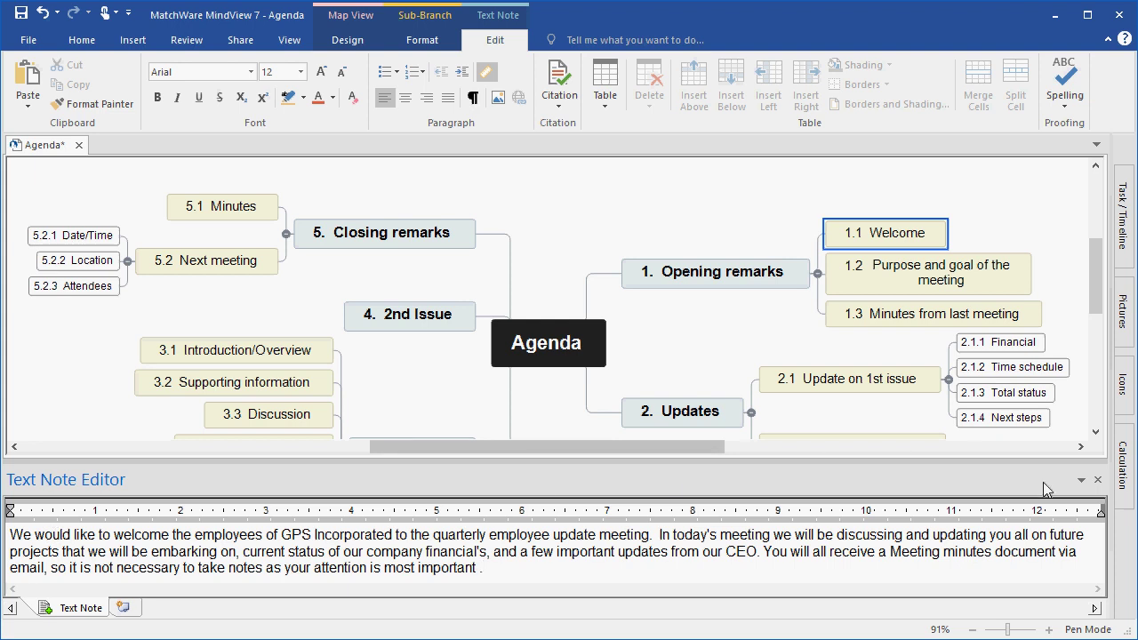
pyautogui.click(1093, 480)
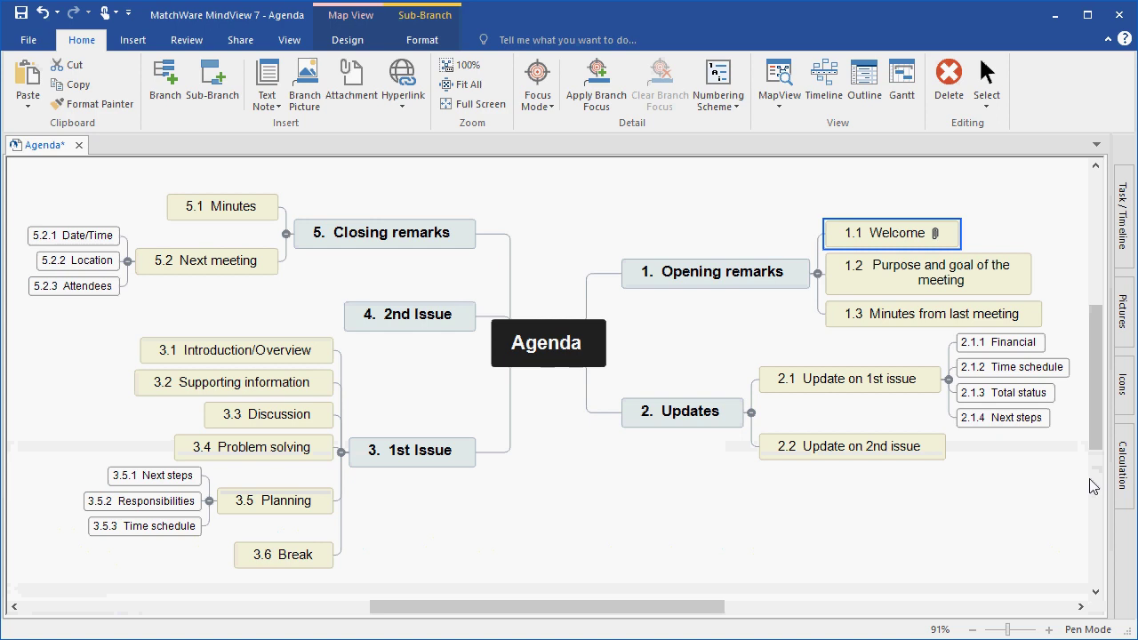
pyautogui.scroll(5, 851, 384)
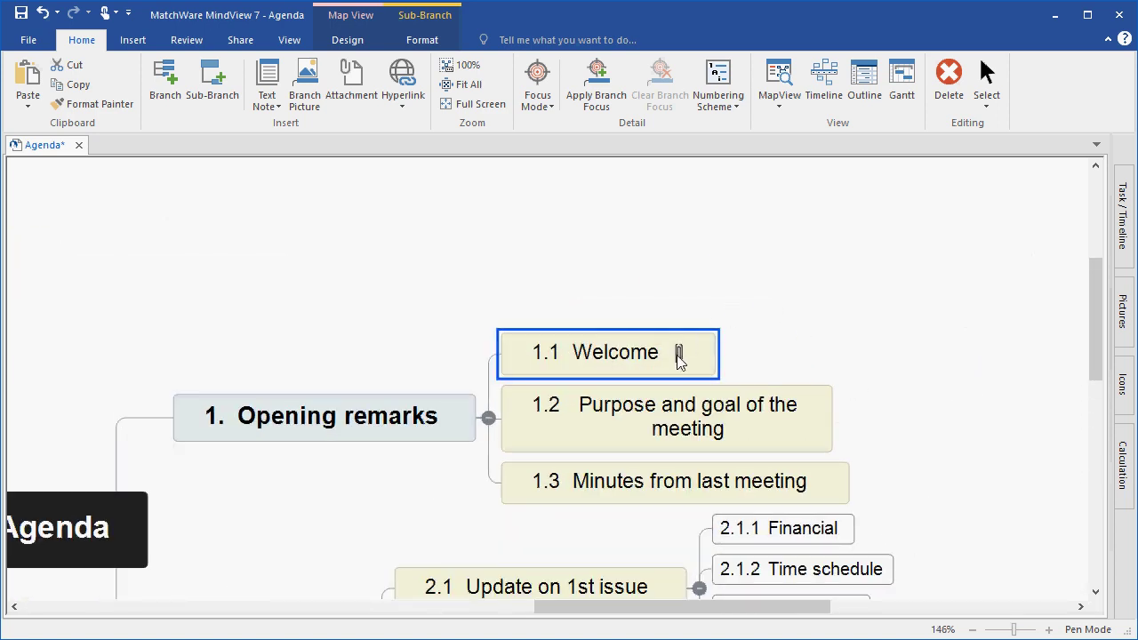
pyautogui.moveTo(678, 356)
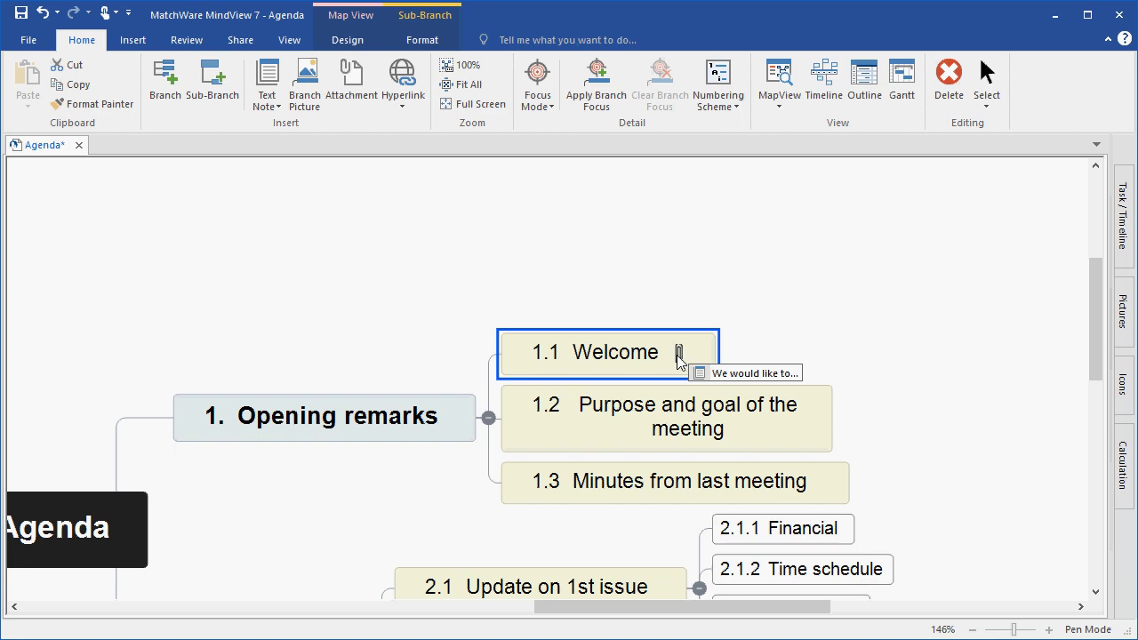
pyautogui.click(719, 377)
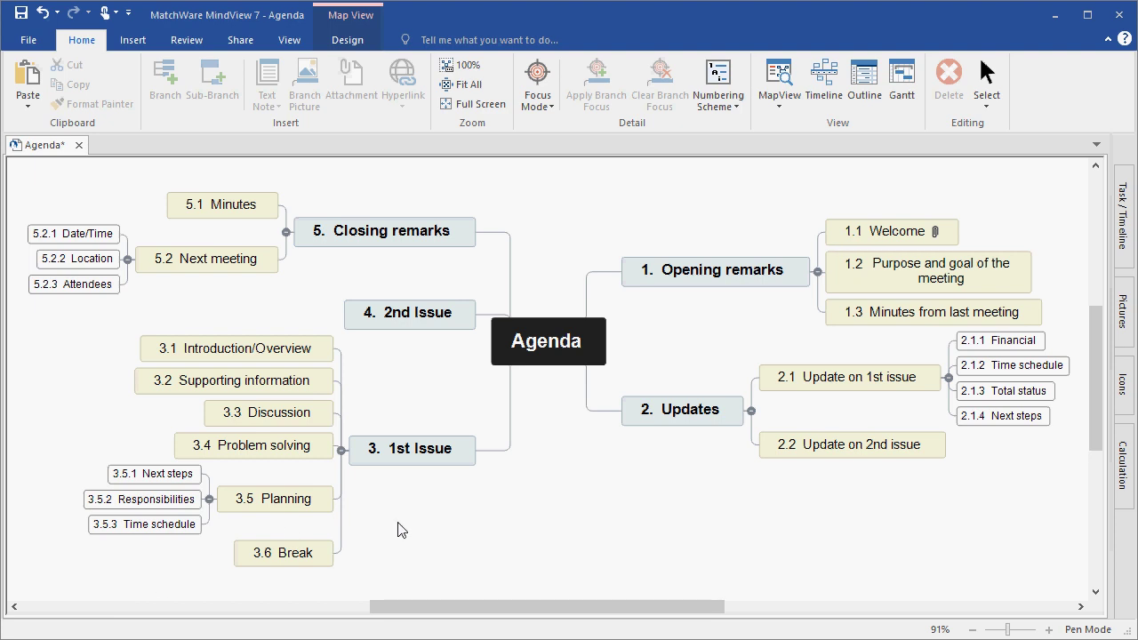
# Attach 'Minutes from Last Meeting.pdf' to branch 1.3 Minutes from last meeting.
pyautogui.click(905, 314)
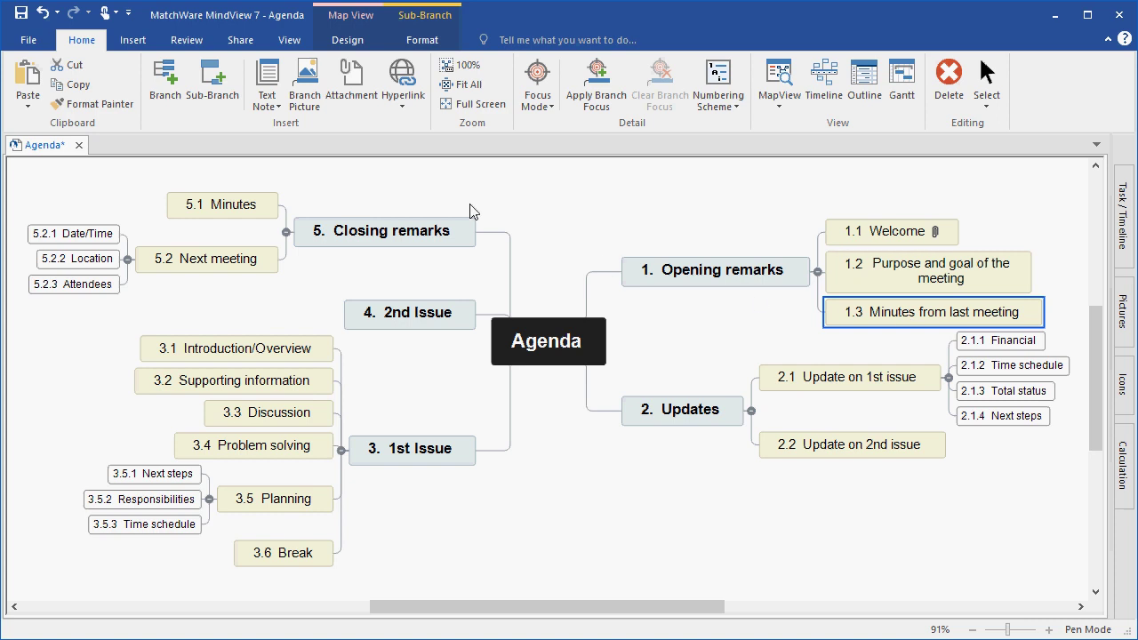
pyautogui.click(346, 93)
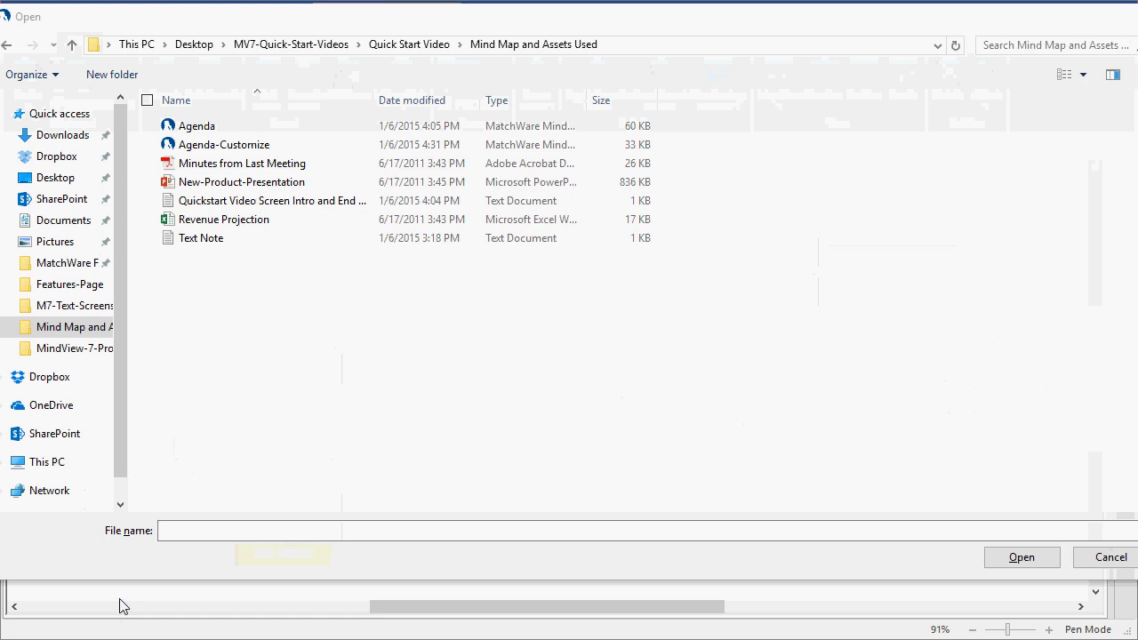
pyautogui.click(293, 168)
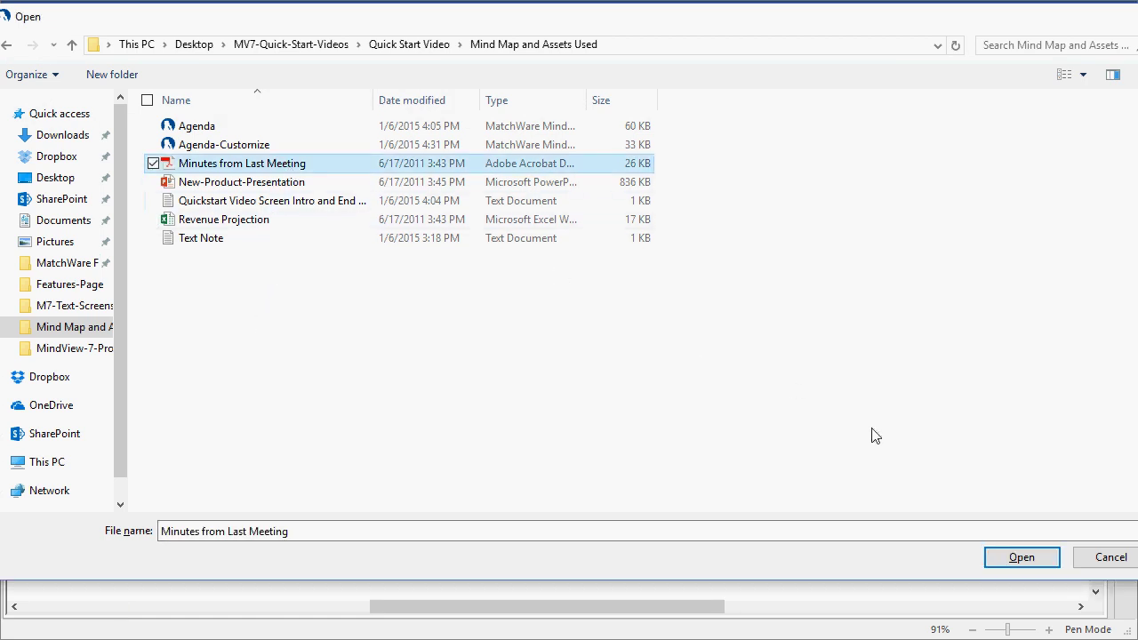
pyautogui.click(1013, 560)
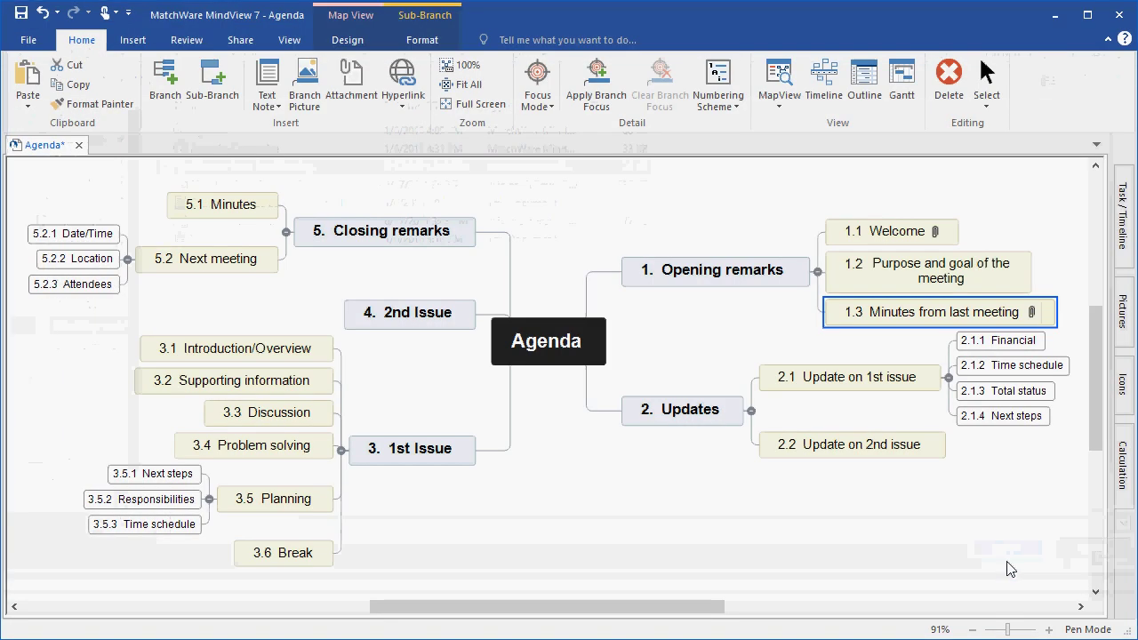
pyautogui.scroll(3, 1011, 567)
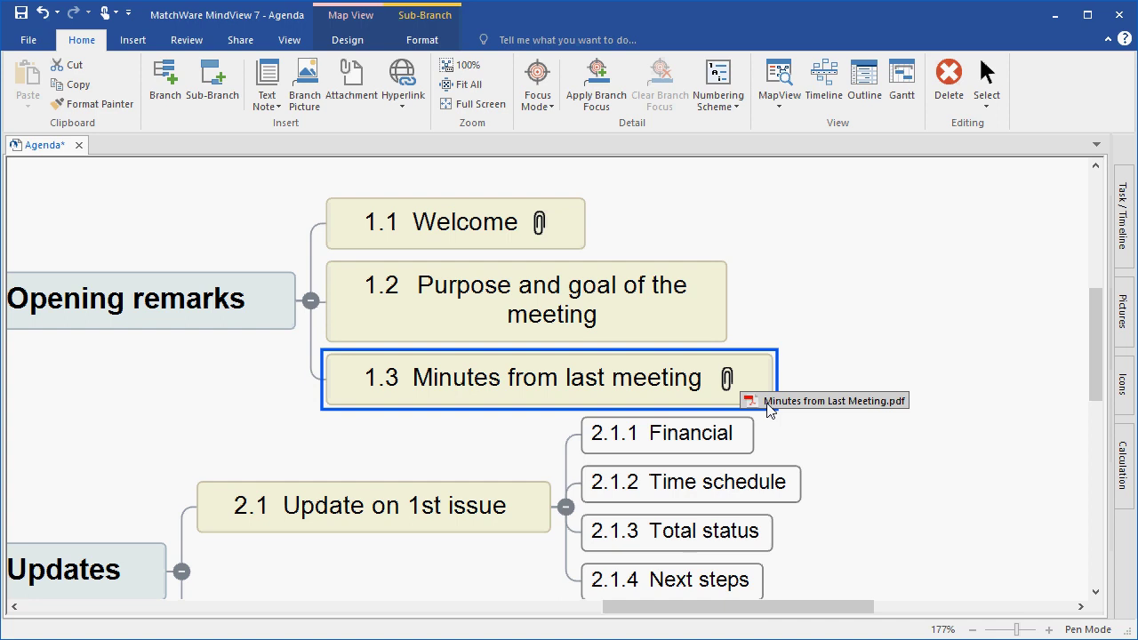
# Attach the 'Revenue Projection' file to branch 2.1.1 Financial and fit the whole map in view.
pyautogui.click(717, 441)
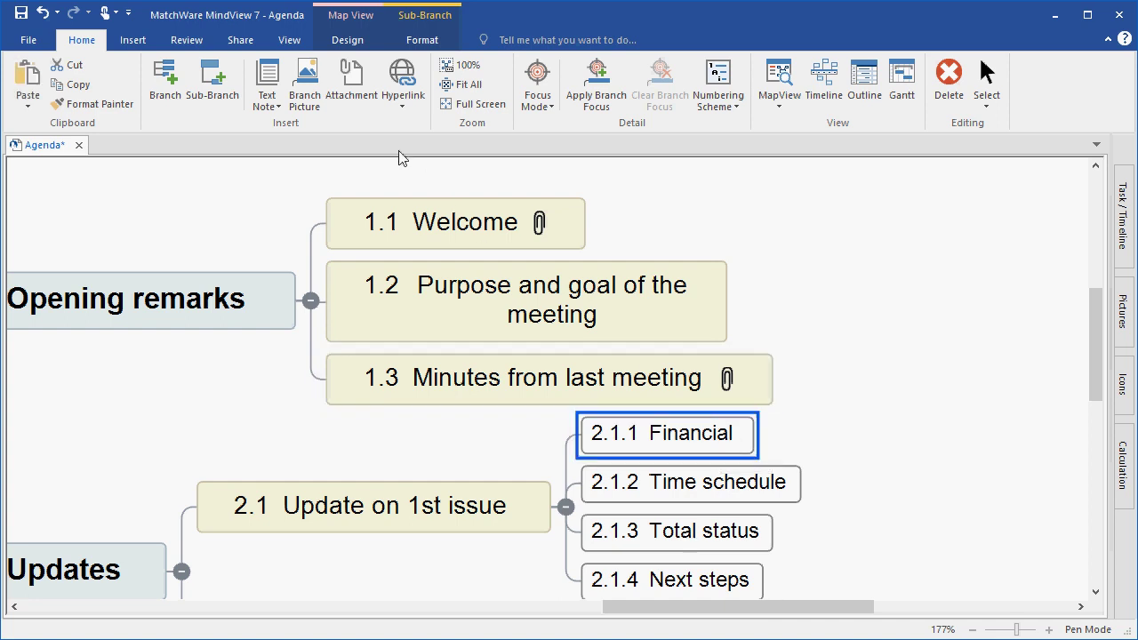
pyautogui.click(351, 98)
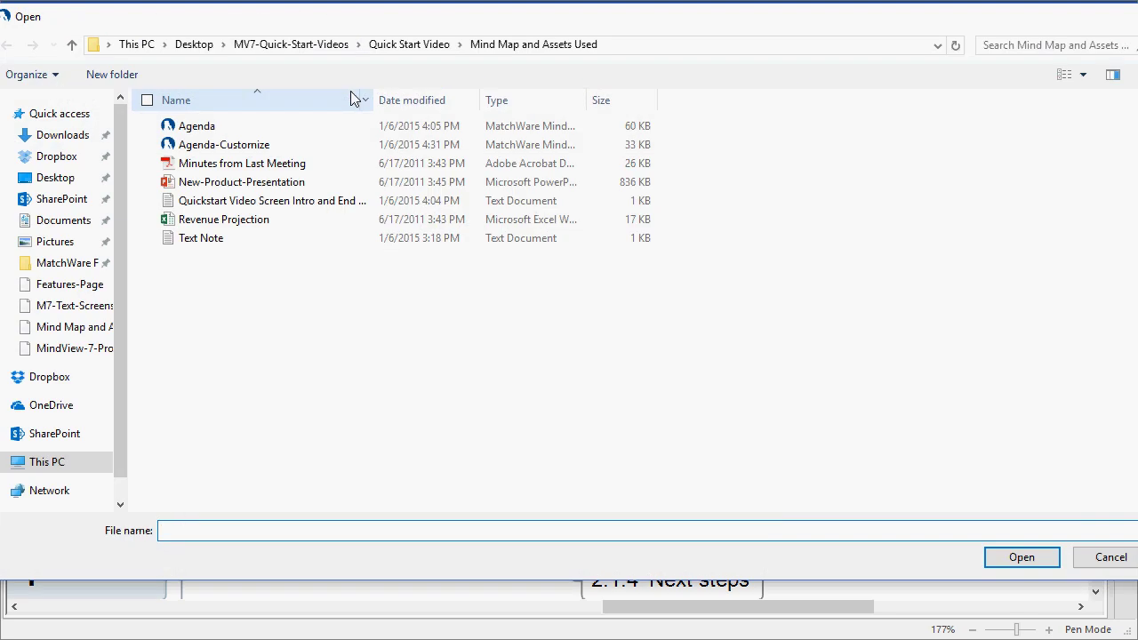
pyautogui.click(285, 226)
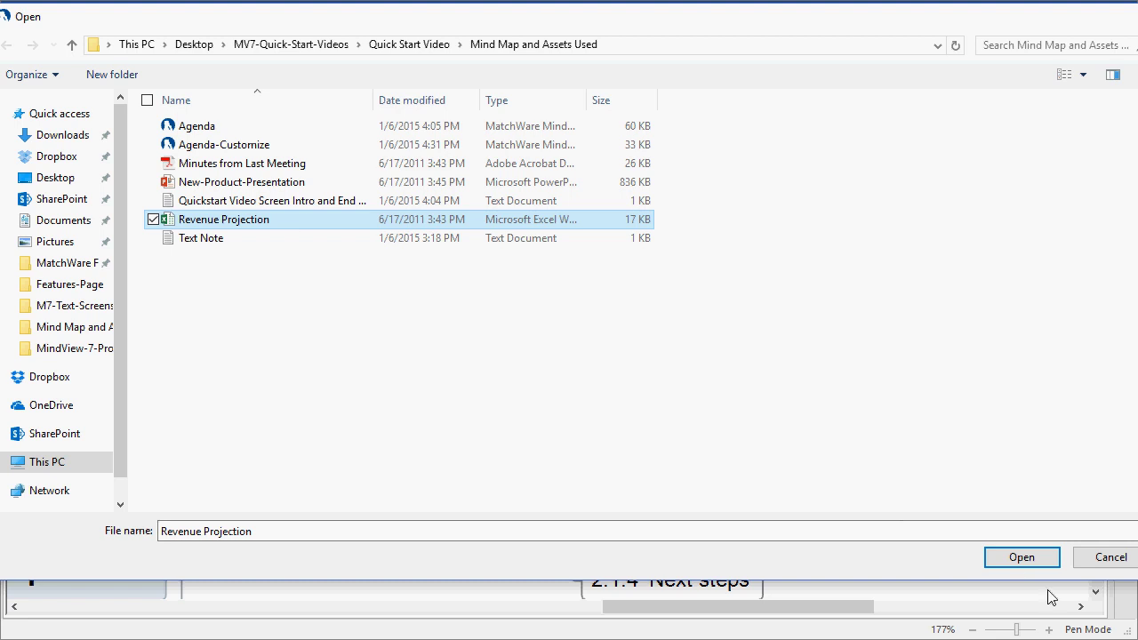
pyautogui.click(1027, 560)
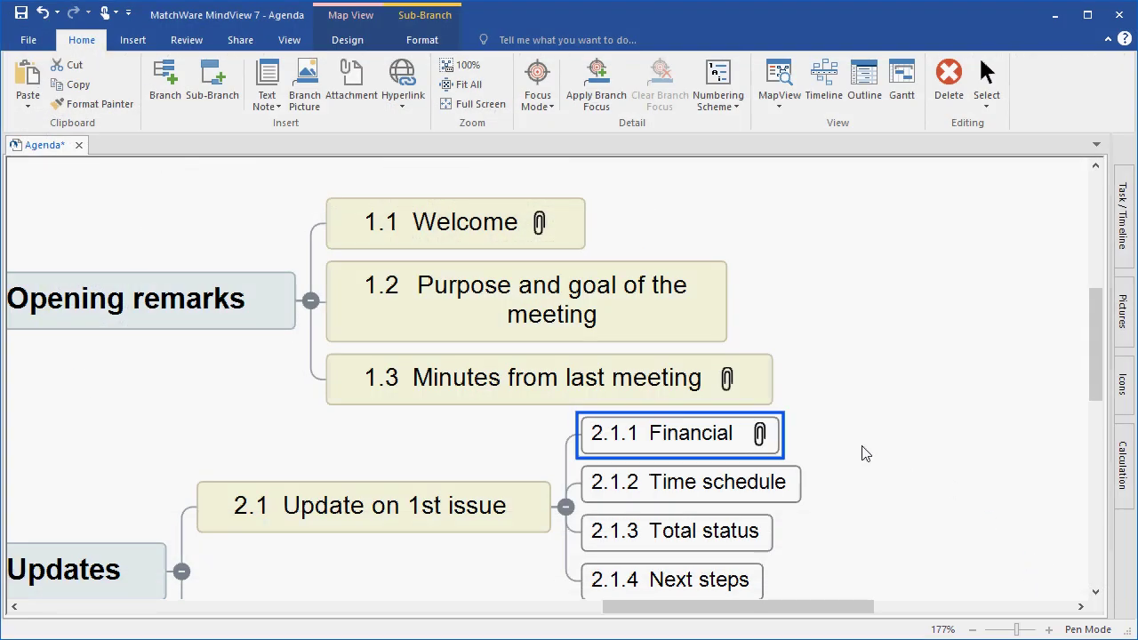
pyautogui.moveTo(763, 447)
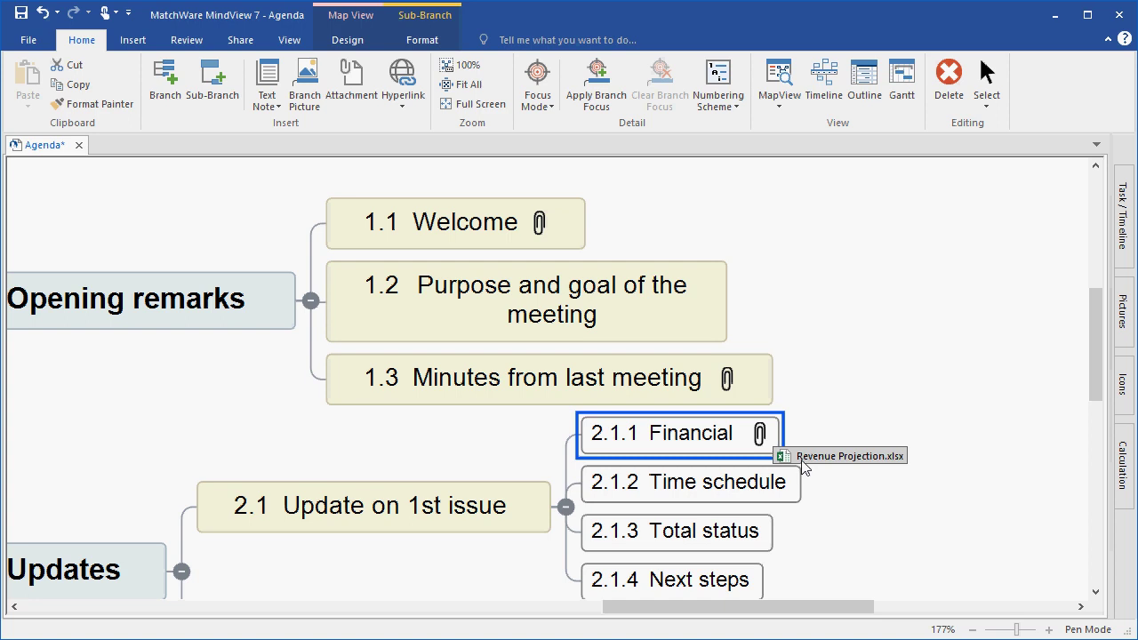
pyautogui.click(895, 381)
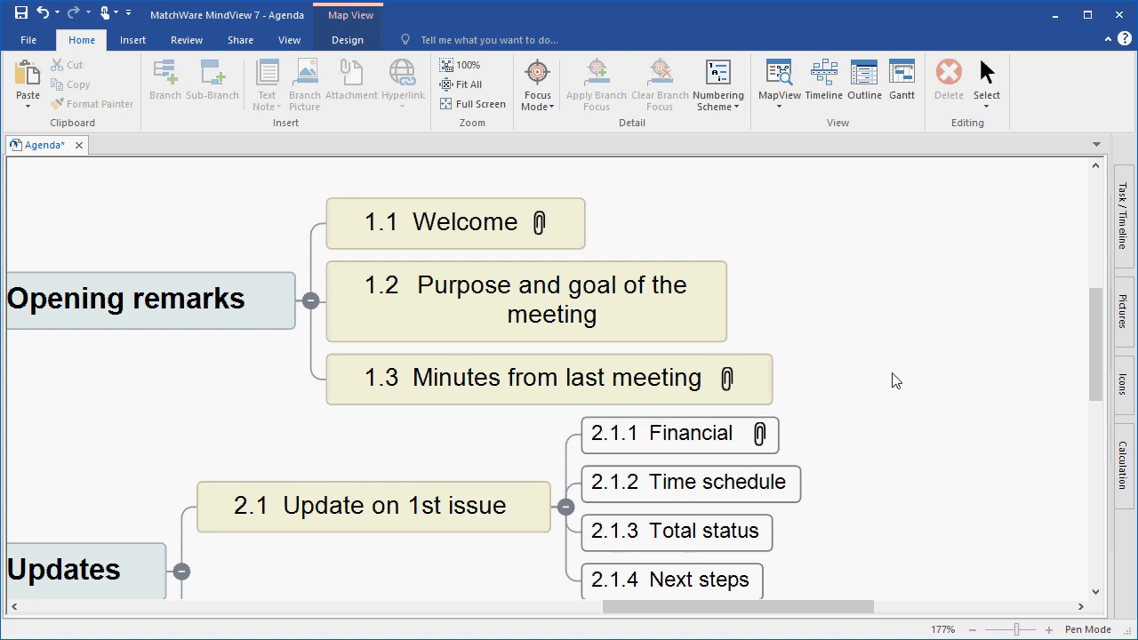
pyautogui.click(470, 86)
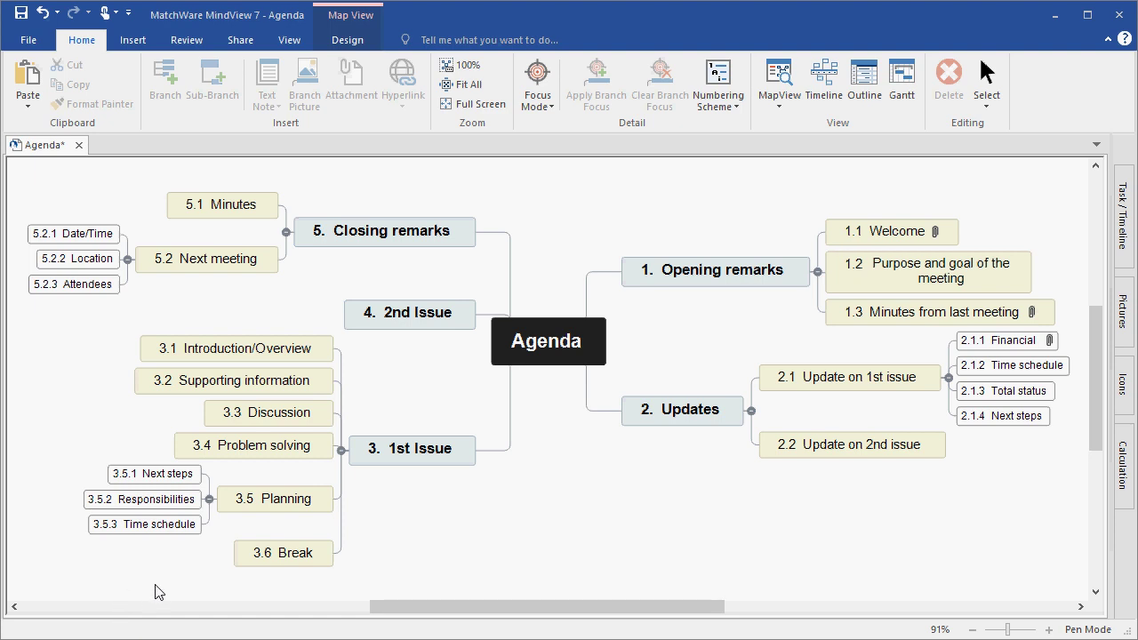
pyautogui.click(288, 40)
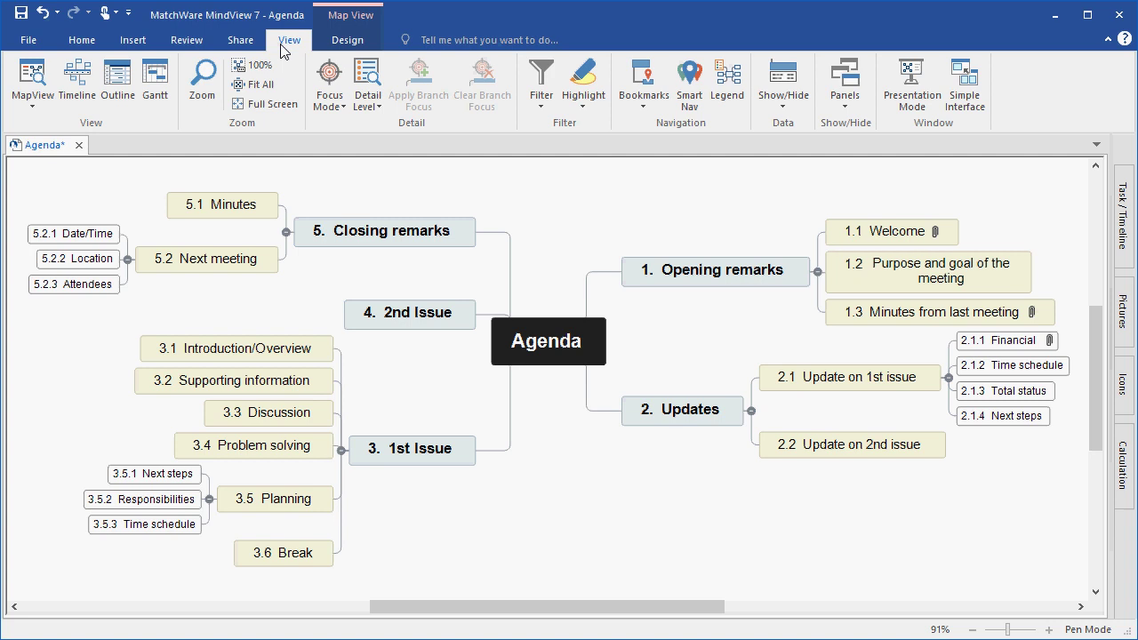
pyautogui.click(33, 104)
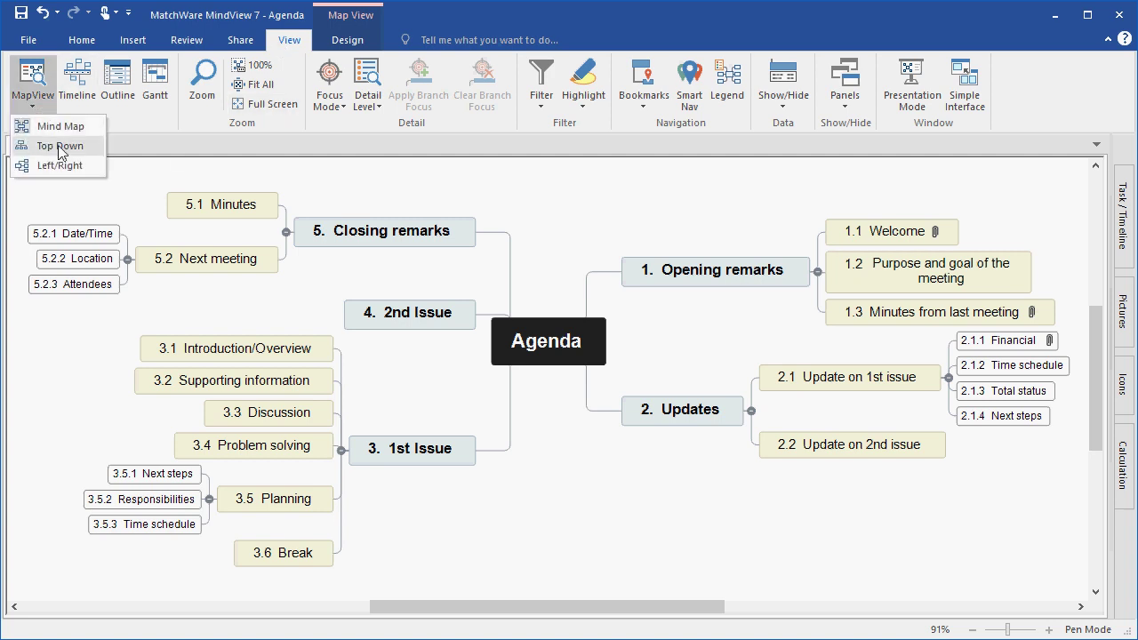
pyautogui.click(58, 145)
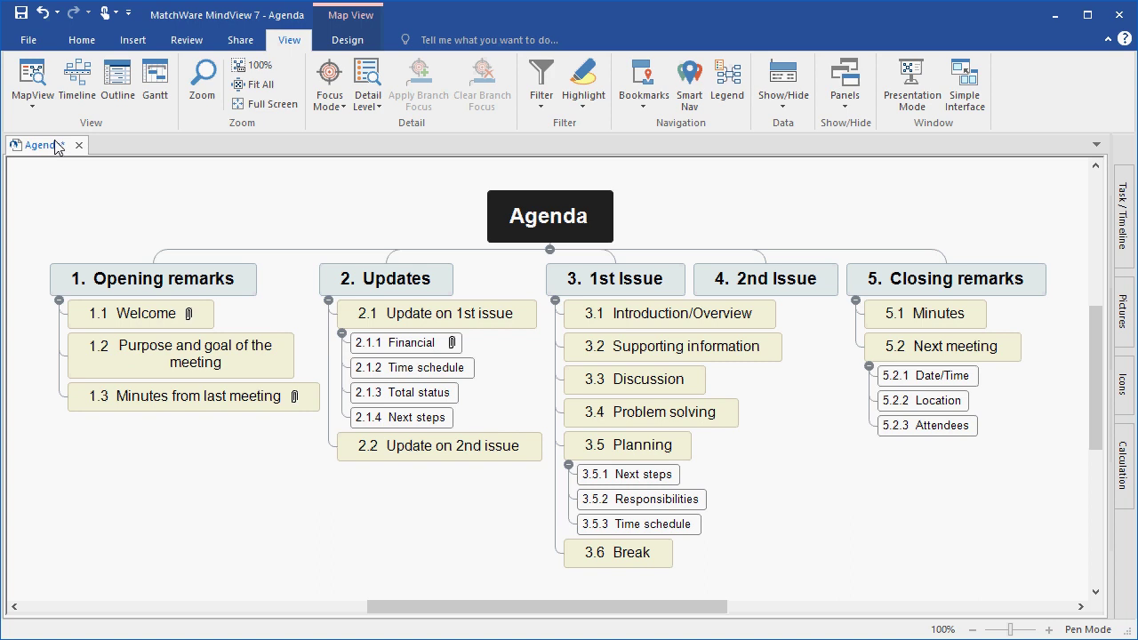
pyautogui.click(33, 103)
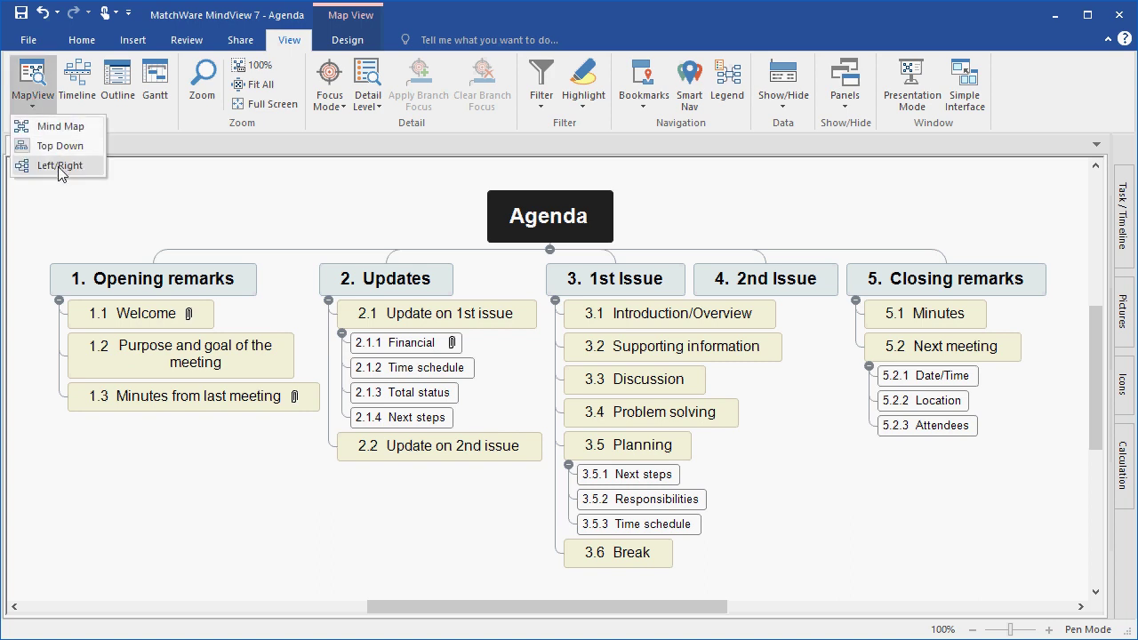
pyautogui.click(59, 167)
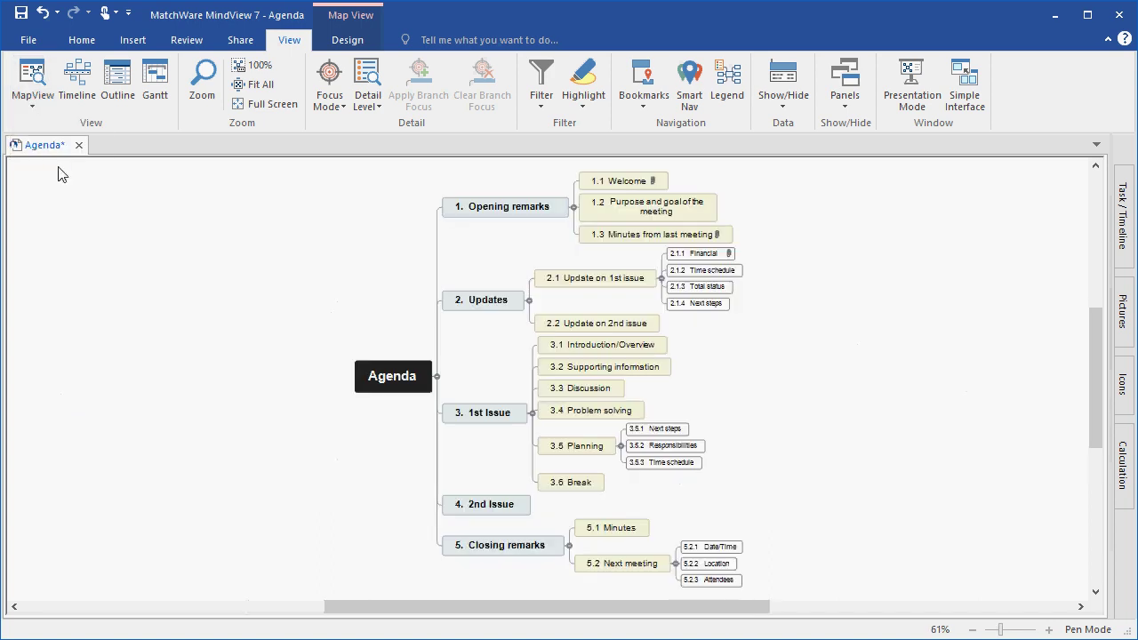
pyautogui.click(122, 99)
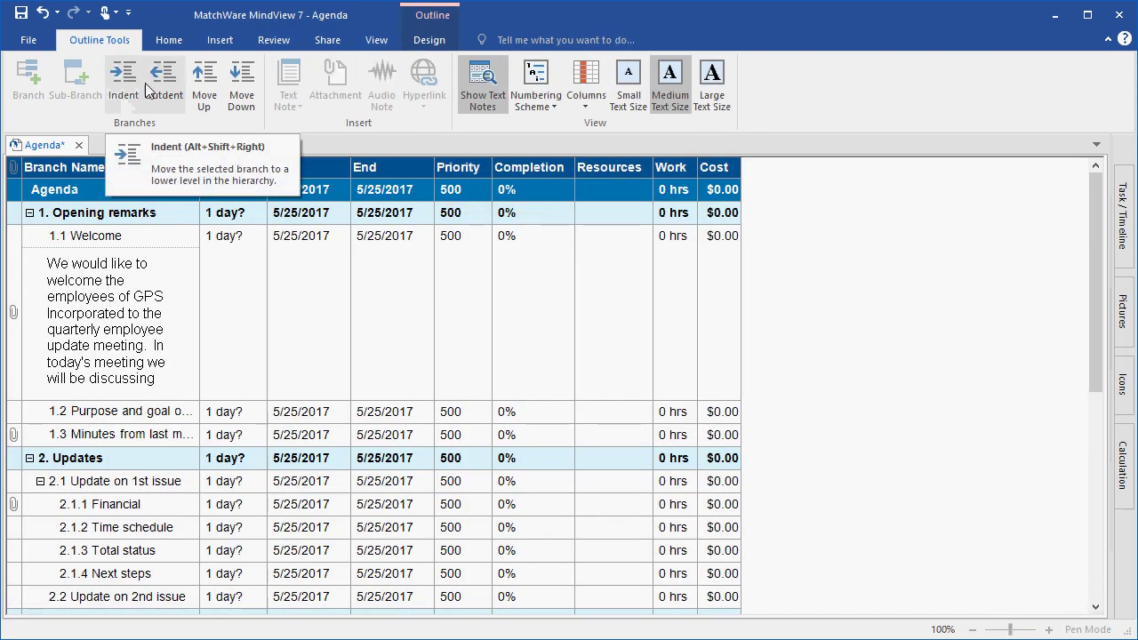
pyautogui.click(376, 41)
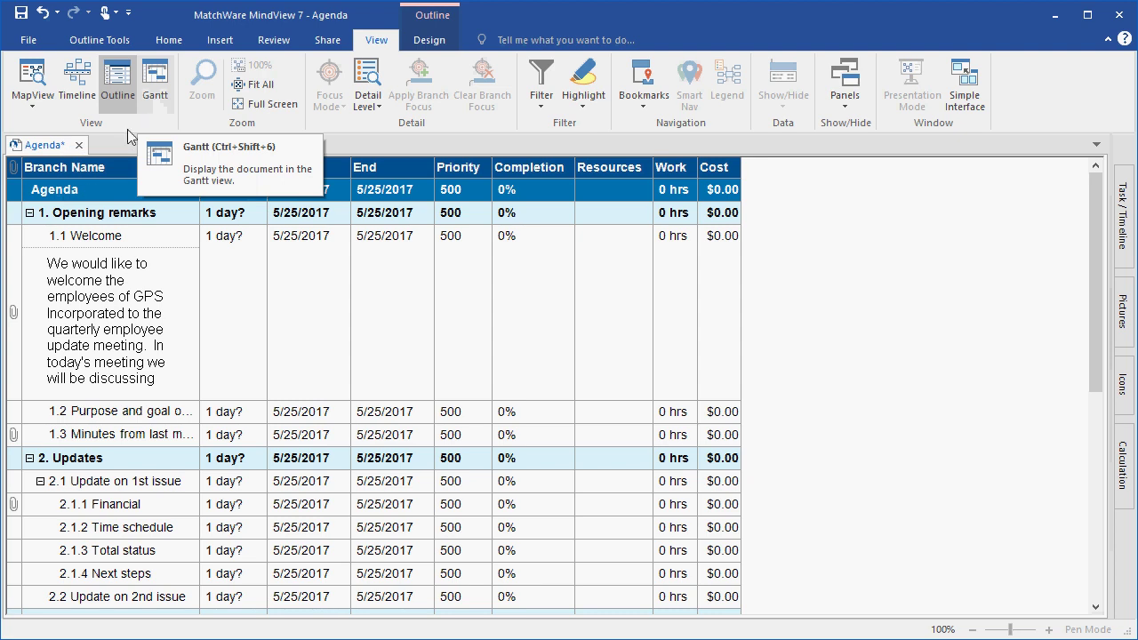
pyautogui.click(32, 106)
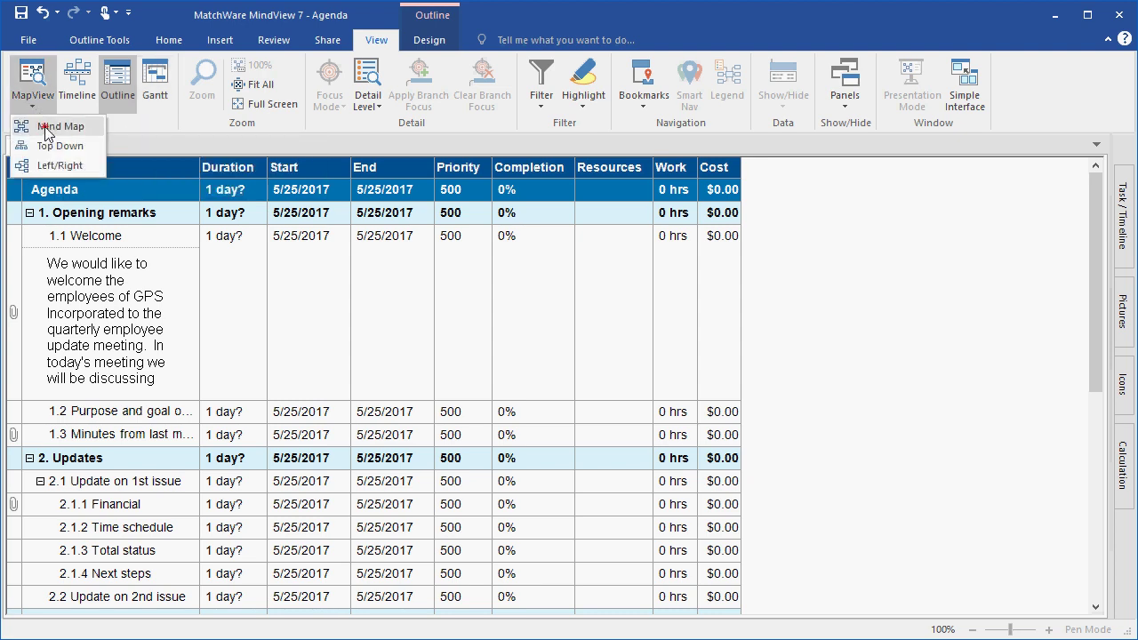
pyautogui.click(44, 127)
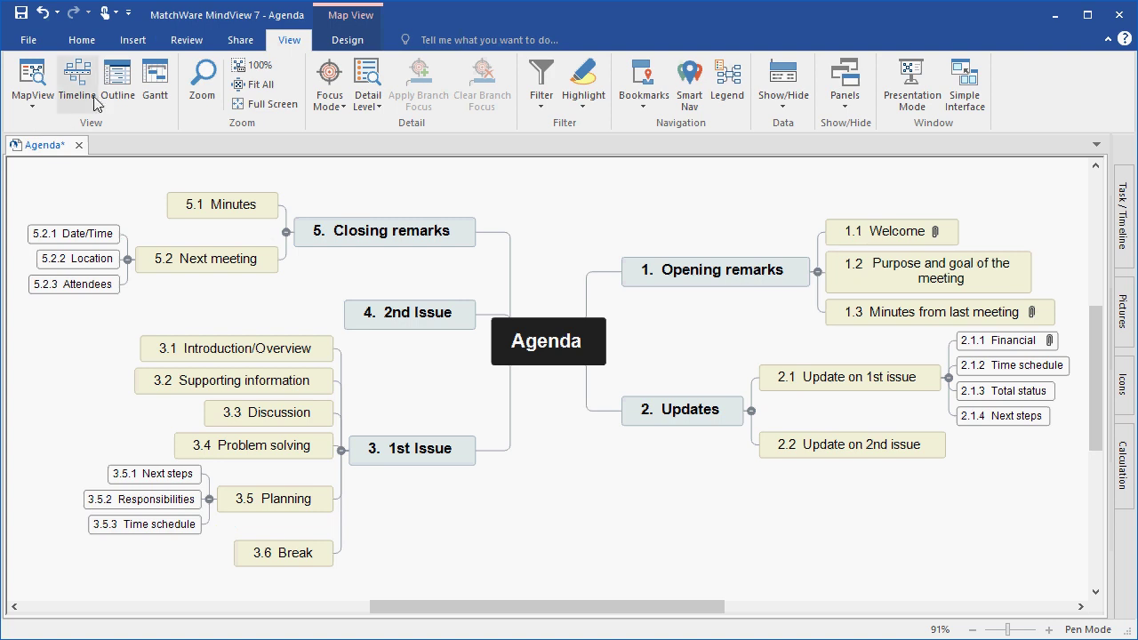
# Switch from the Home ribbon to the Design ribbon showing Layouts and Styles.
pyautogui.click(82, 40)
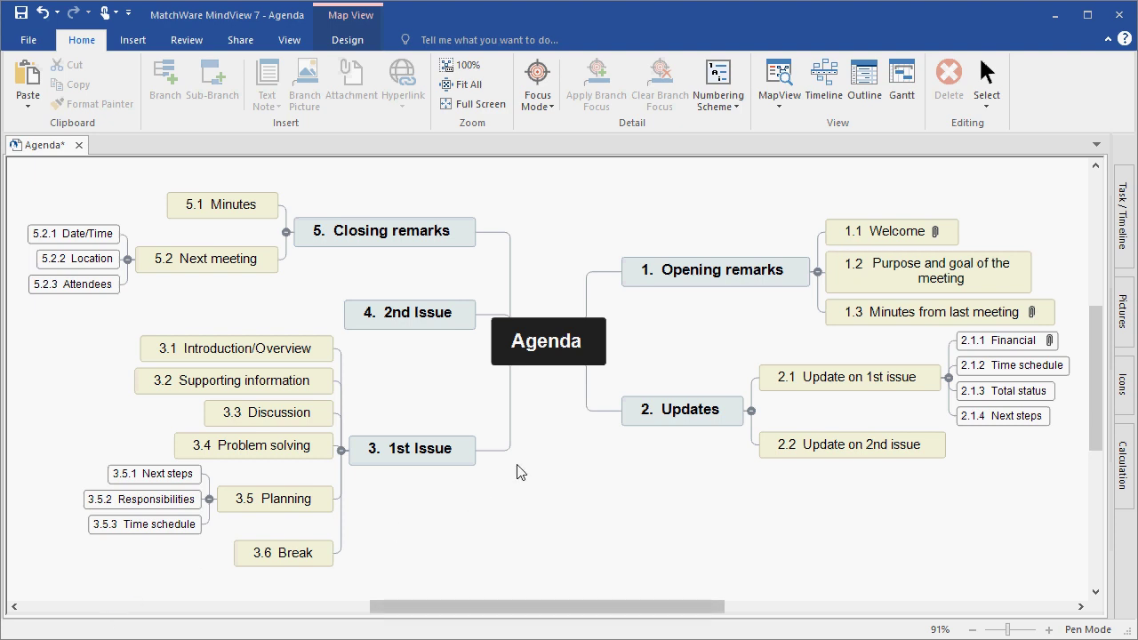
pyautogui.click(363, 44)
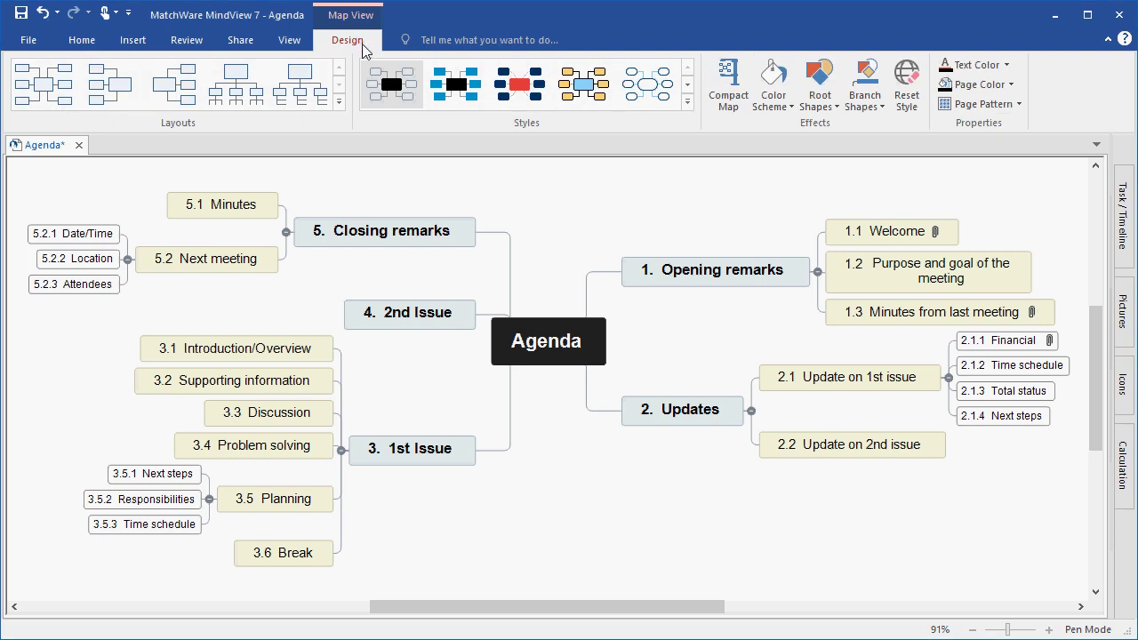
# Apply the first-row red and navy style from the full Styles gallery.
pyautogui.click(687, 103)
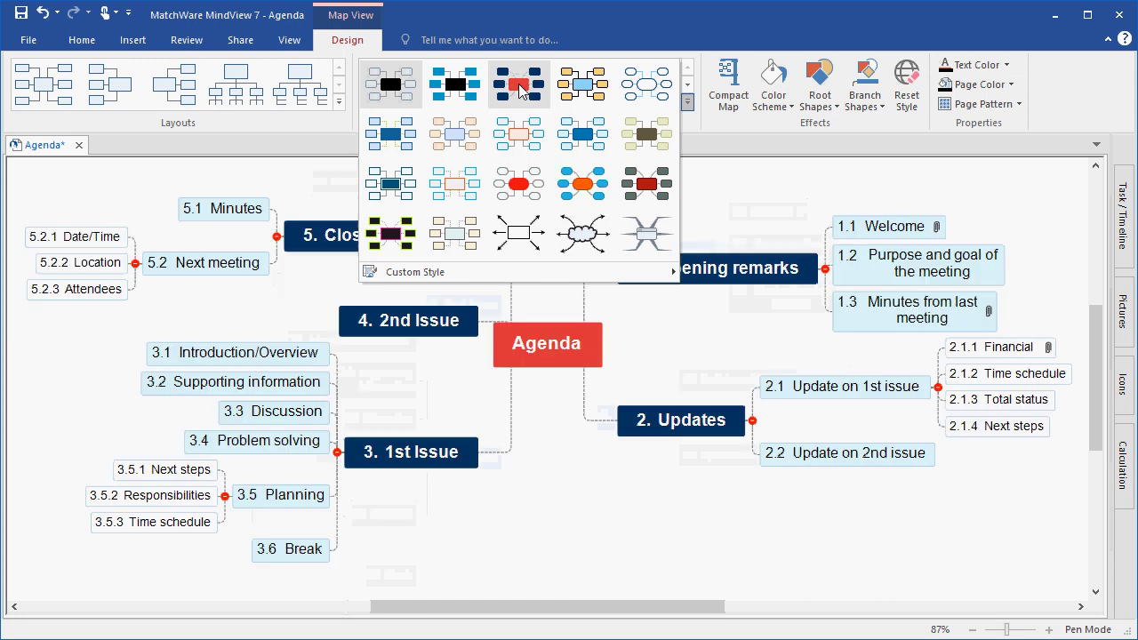
pyautogui.click(520, 87)
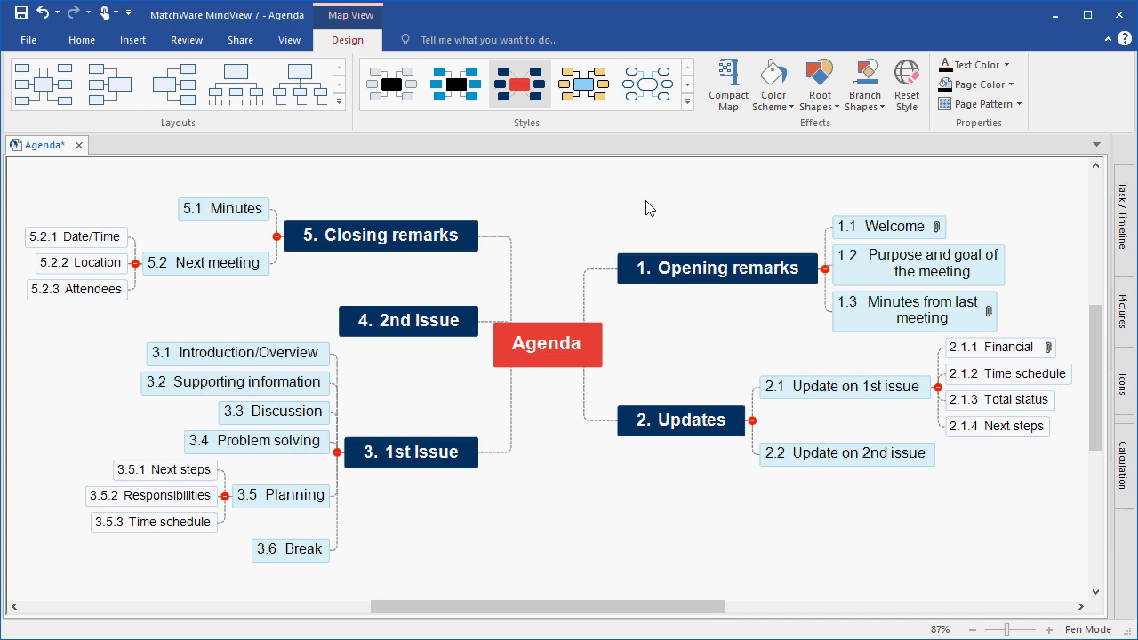
pyautogui.click(688, 269)
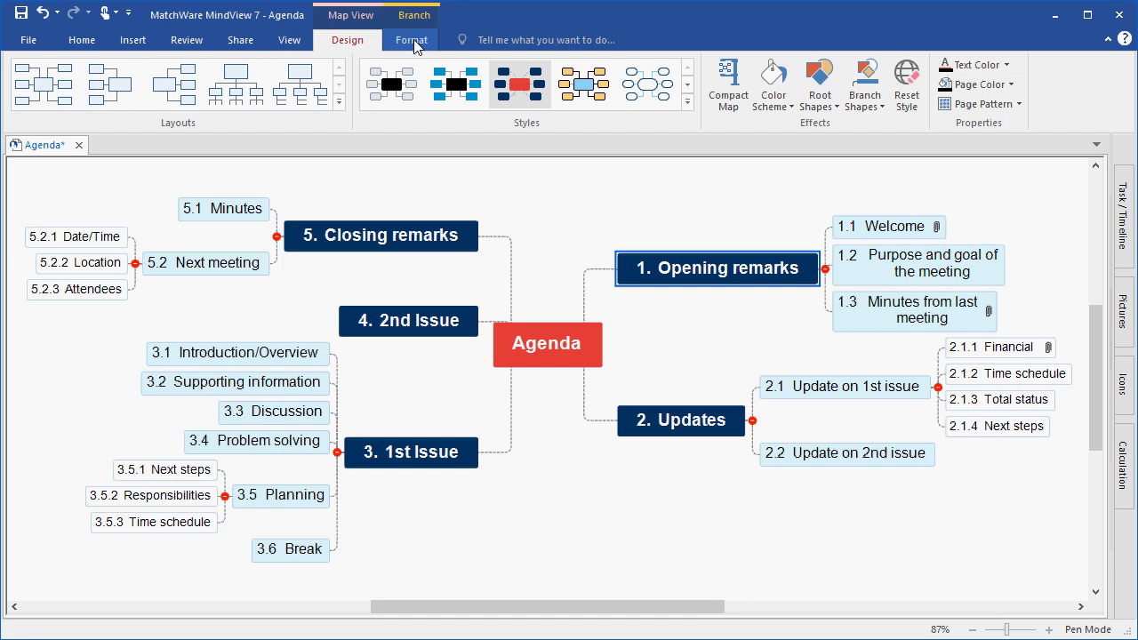
# Colour the 2. Updates branch olive using the Format colour scheme.
pyautogui.click(511, 208)
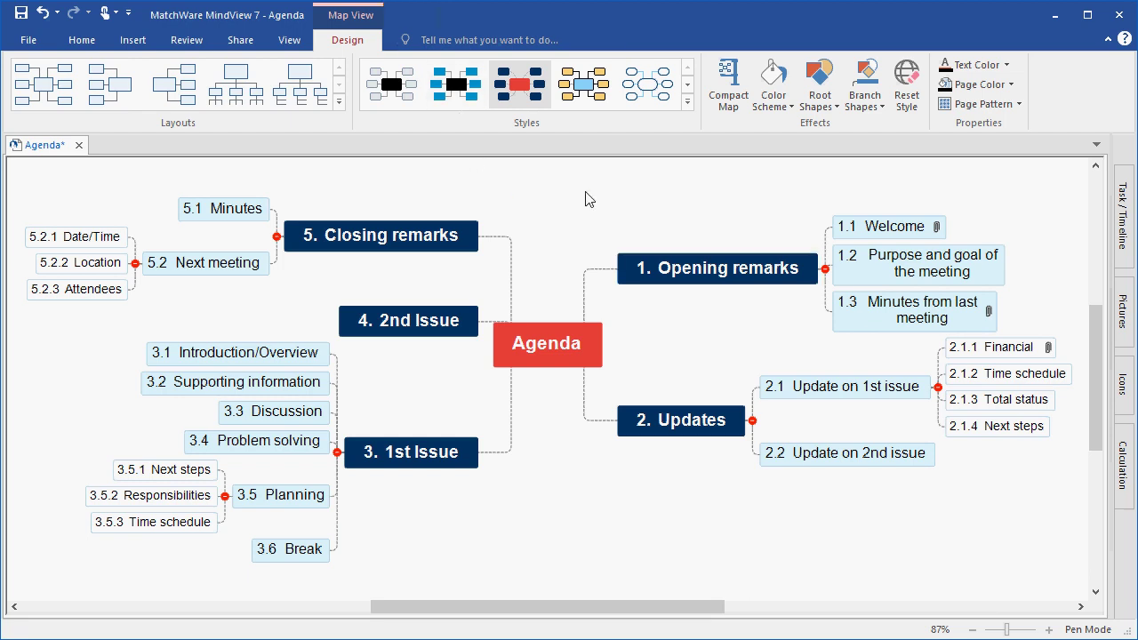
pyautogui.moveTo(716, 187); pyautogui.dragTo(897, 347)
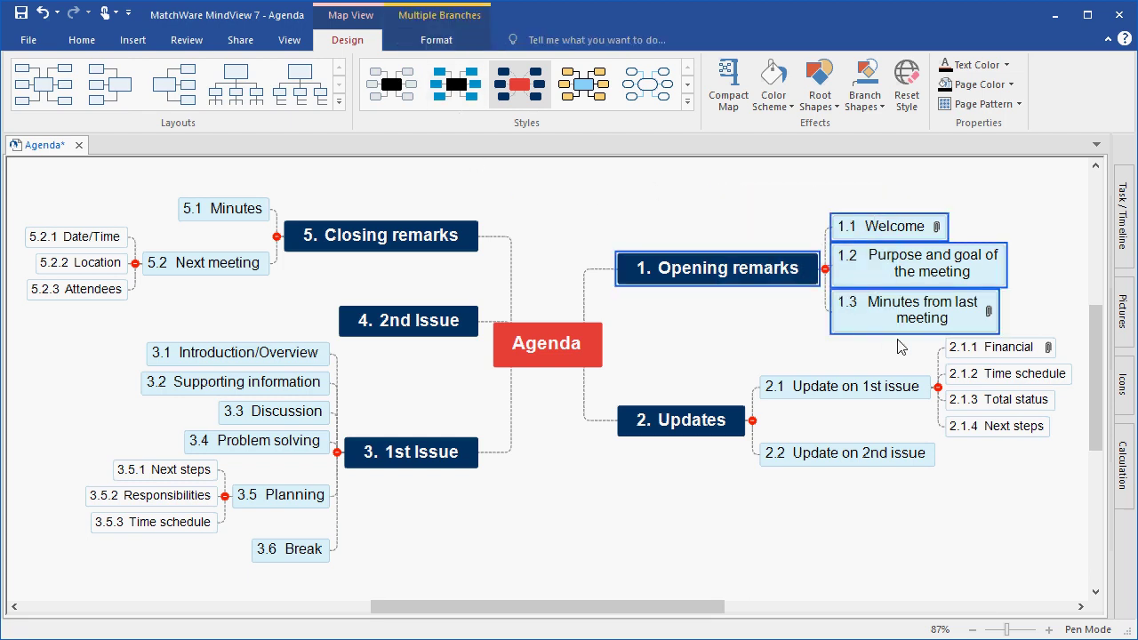
pyautogui.click(734, 226)
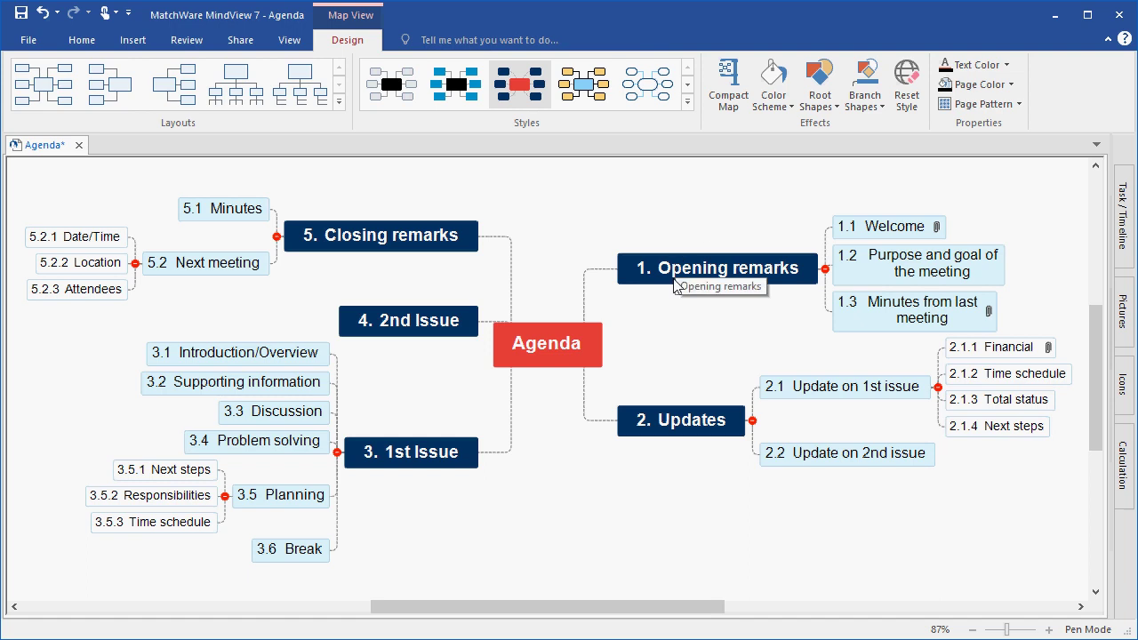
pyautogui.click(665, 422)
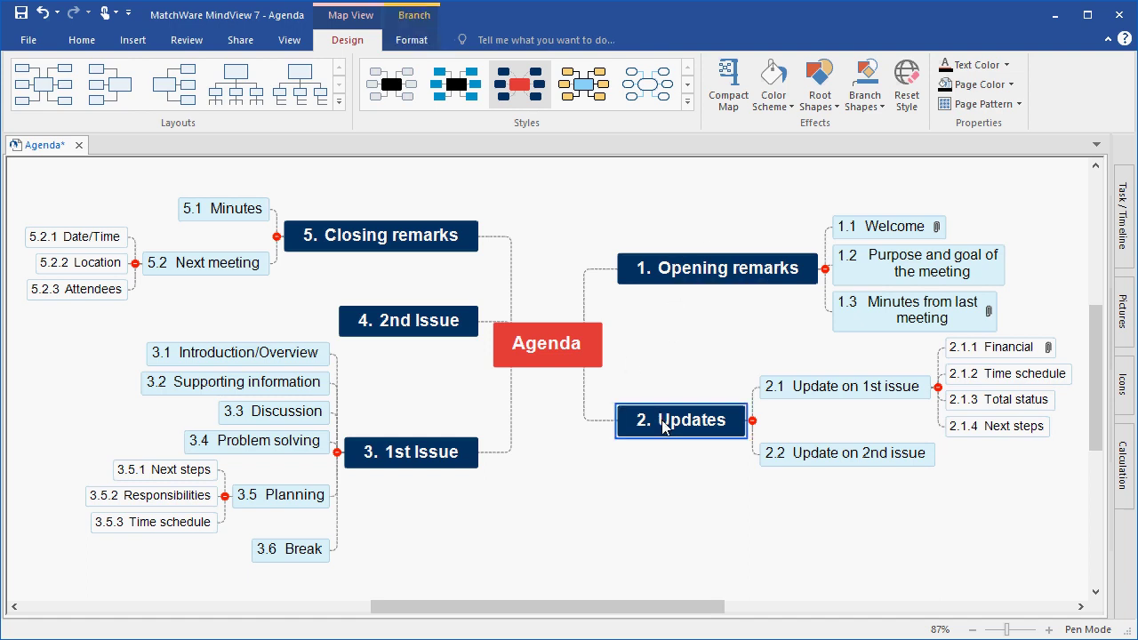
pyautogui.click(409, 42)
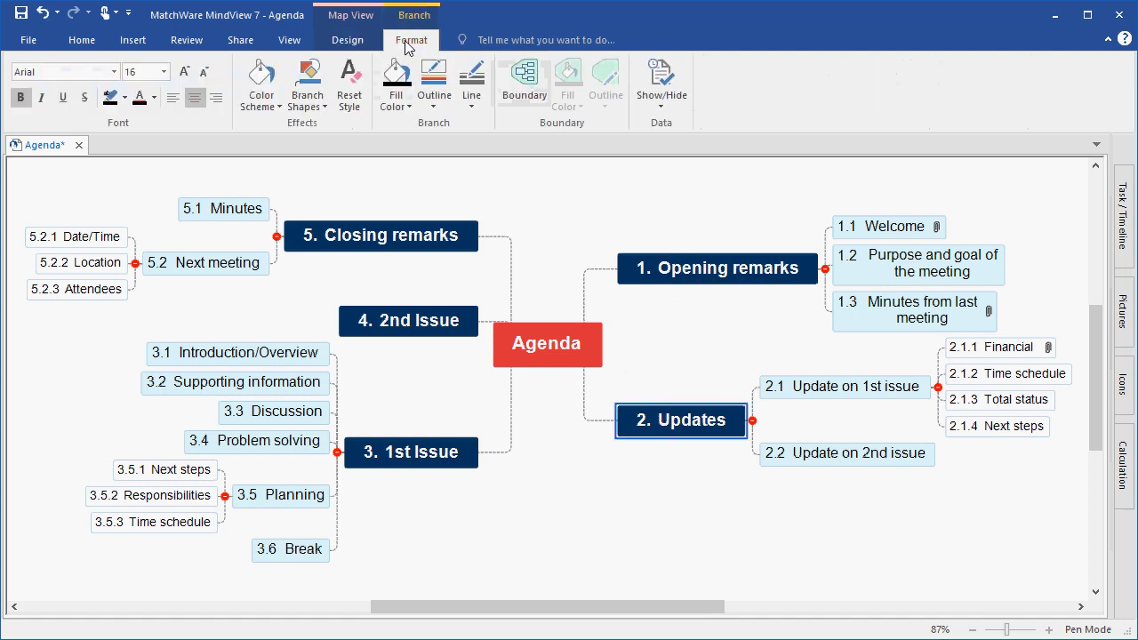
pyautogui.click(254, 103)
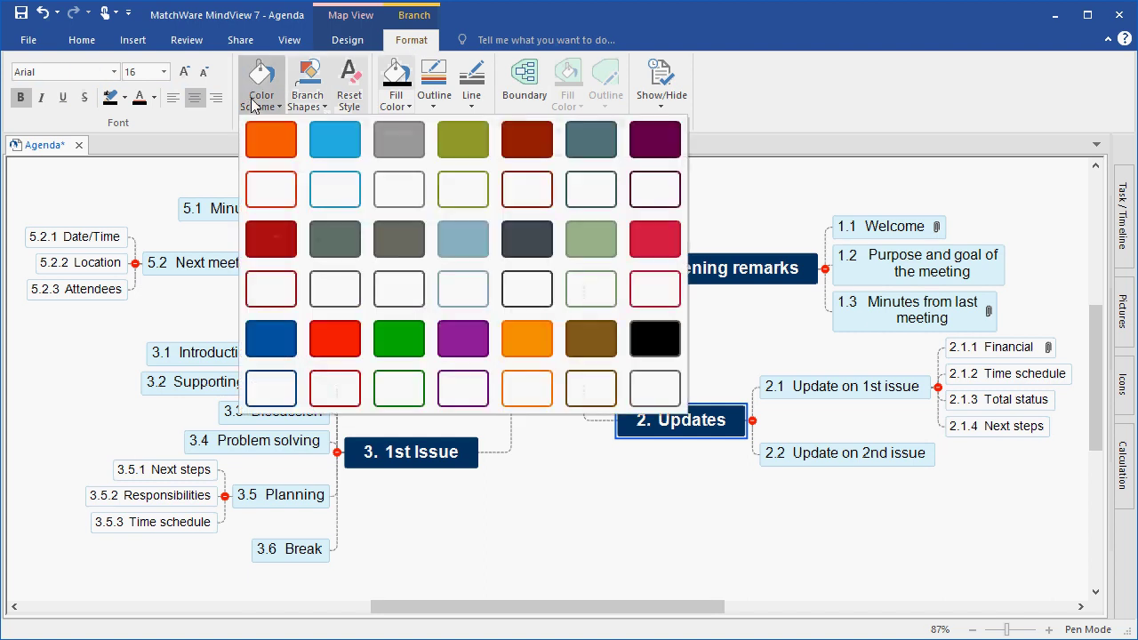
pyautogui.click(462, 139)
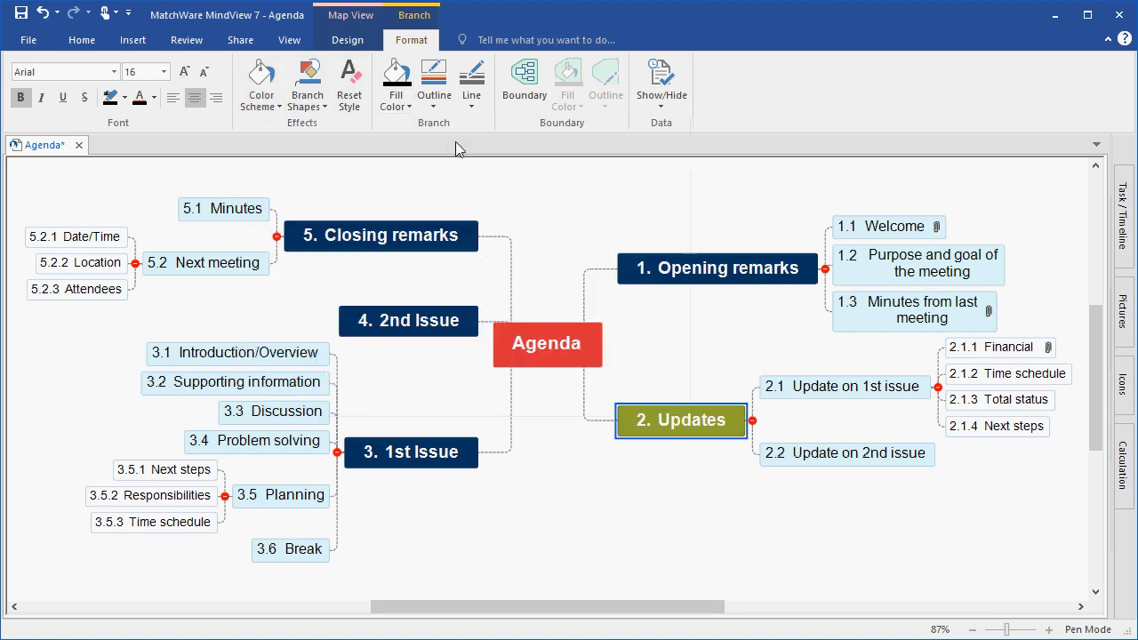
# Colour 1st Issue dark red, 2nd Issue slate grey and Closing remarks purple.
pyautogui.click(443, 455)
pyautogui.click(263, 103)
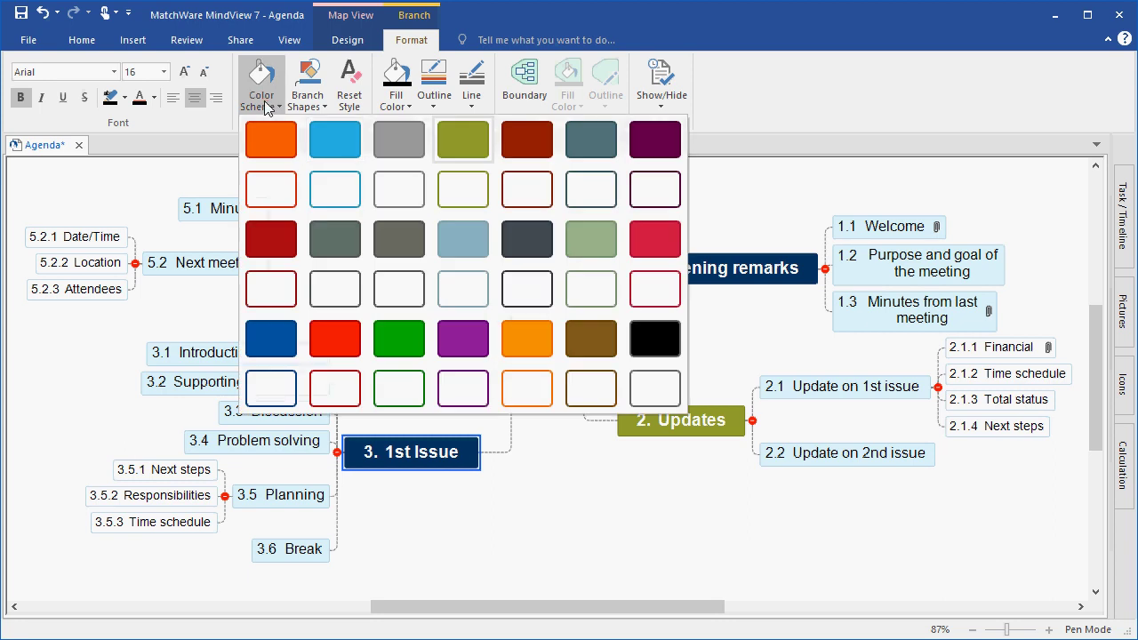
pyautogui.click(530, 143)
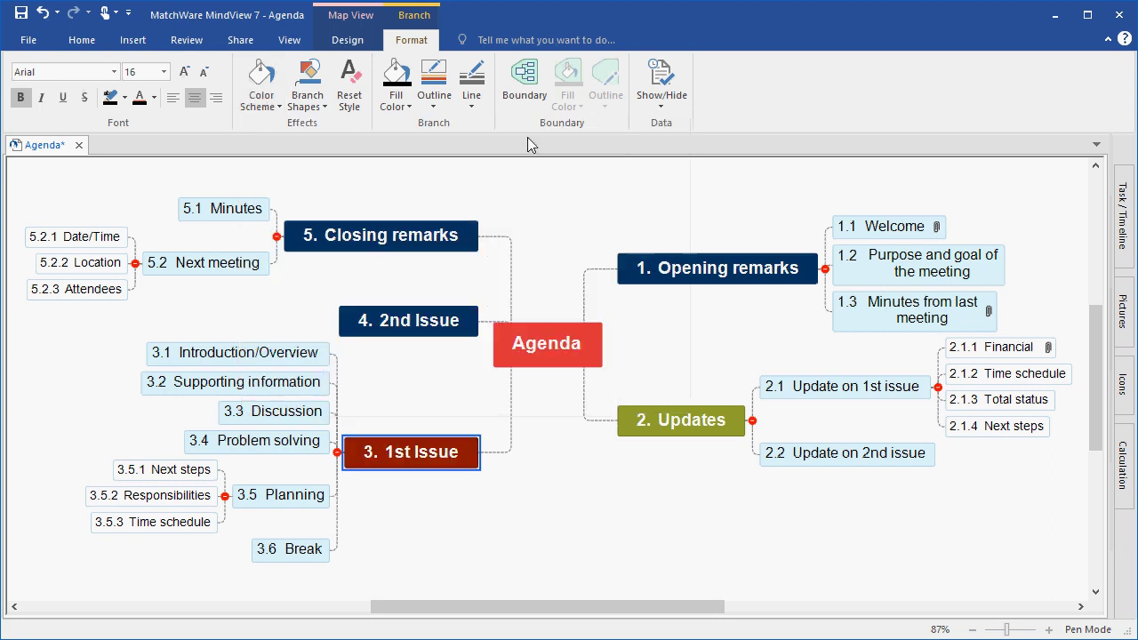
pyautogui.click(444, 324)
pyautogui.click(258, 103)
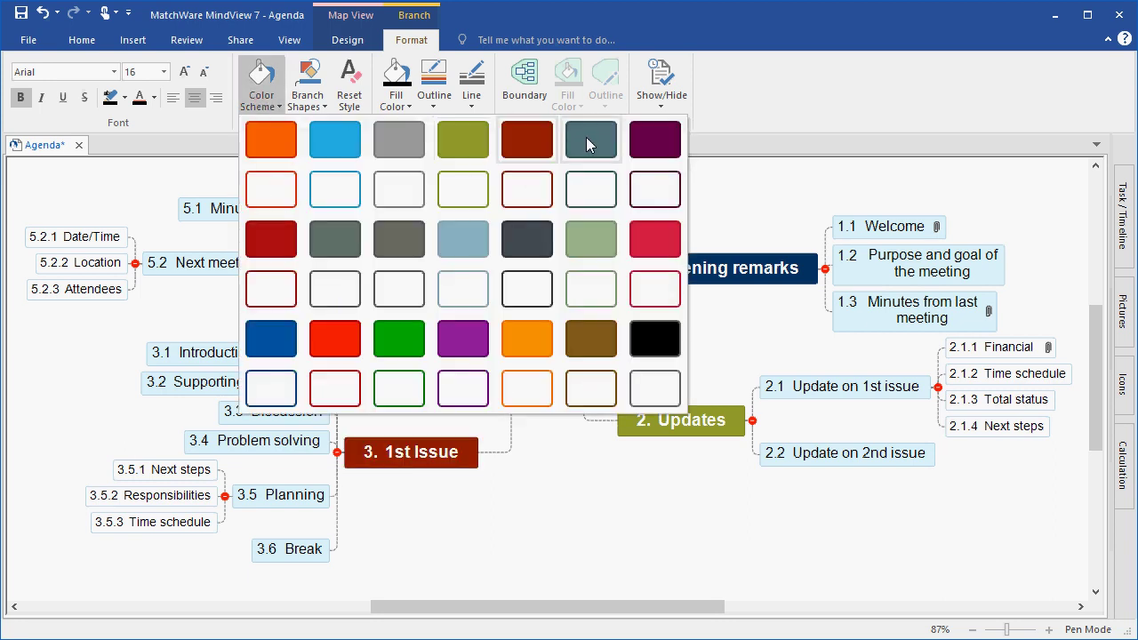
pyautogui.click(587, 140)
pyautogui.click(438, 246)
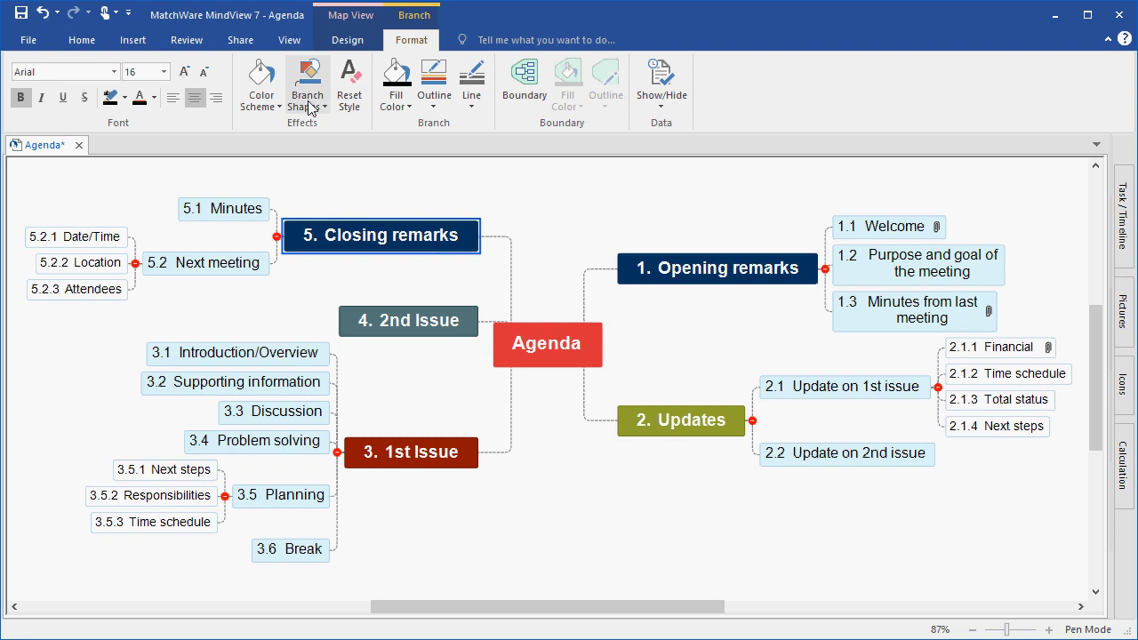
pyautogui.click(273, 102)
pyautogui.click(648, 145)
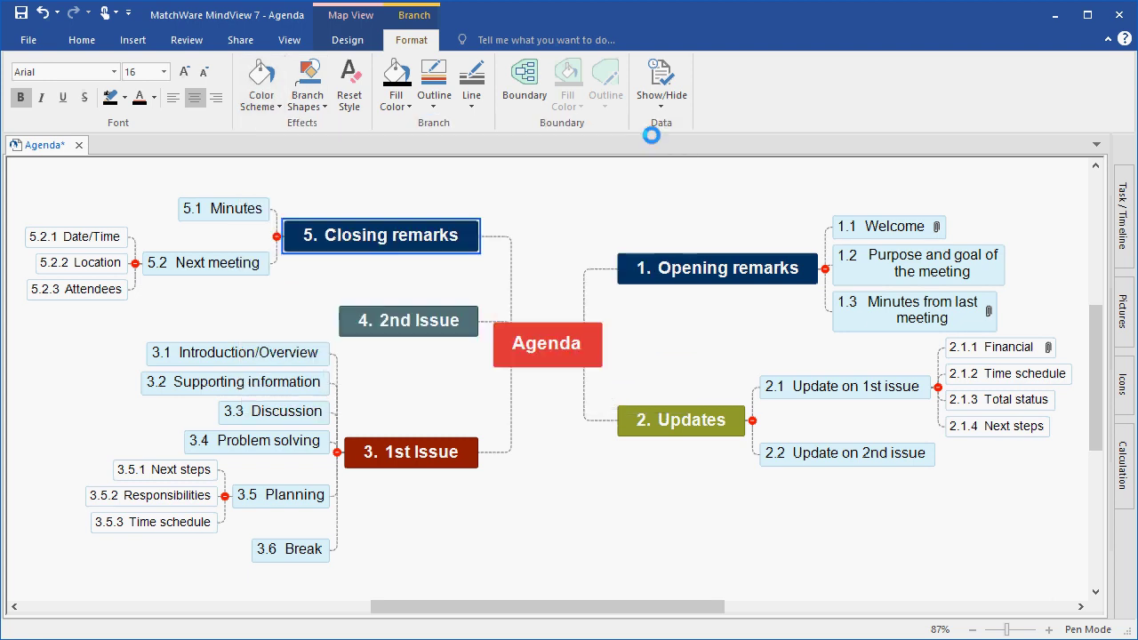
pyautogui.click(751, 212)
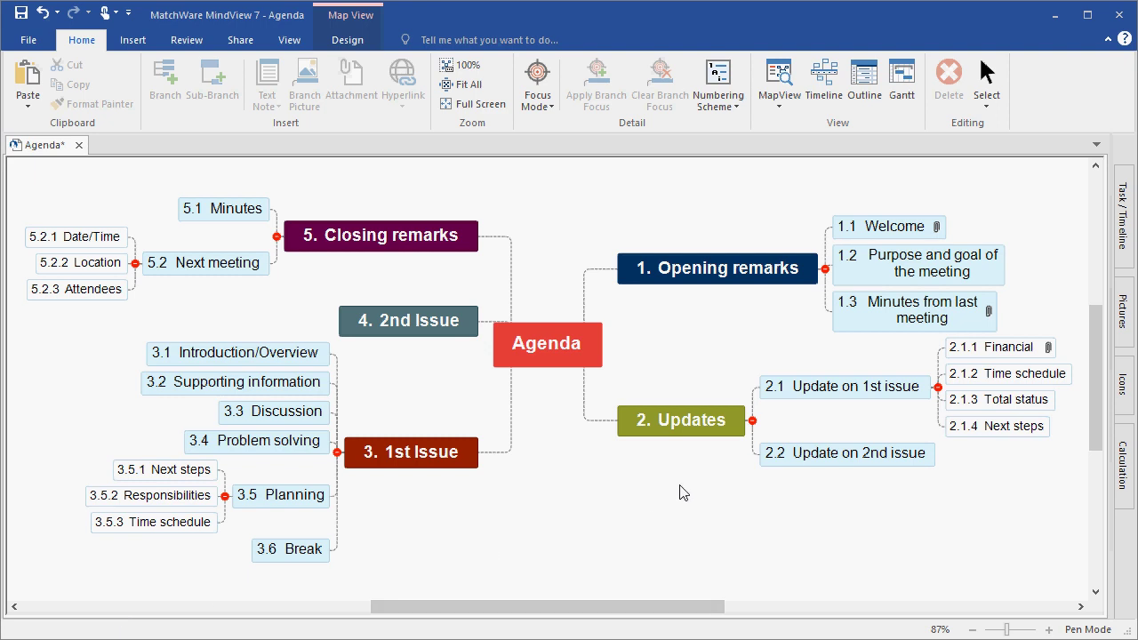
# Drag the Conference clip-art picture from the Pictures library into the central Agenda topic.
pyautogui.click(1123, 320)
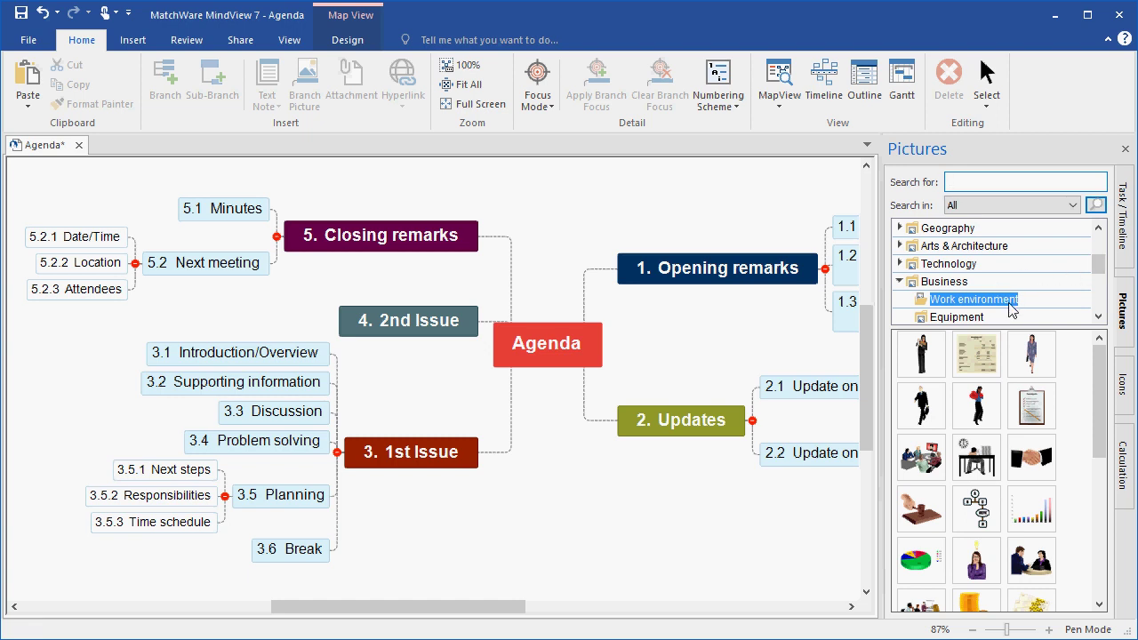
pyautogui.moveTo(918, 458)
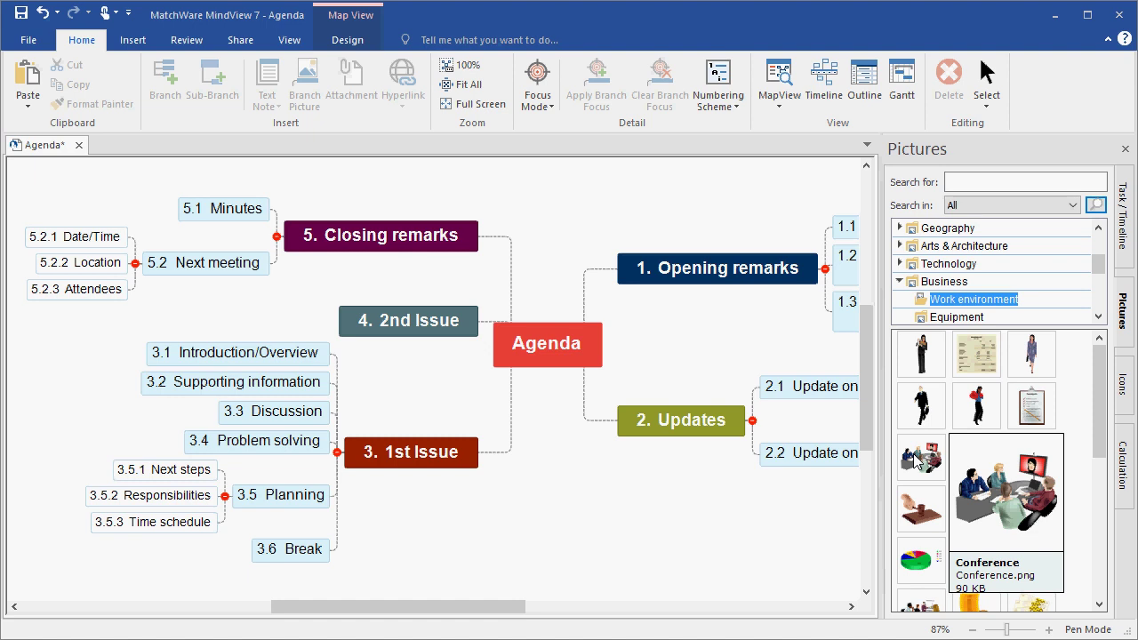
pyautogui.click(917, 458)
pyautogui.moveTo(917, 458); pyautogui.dragTo(544, 345)
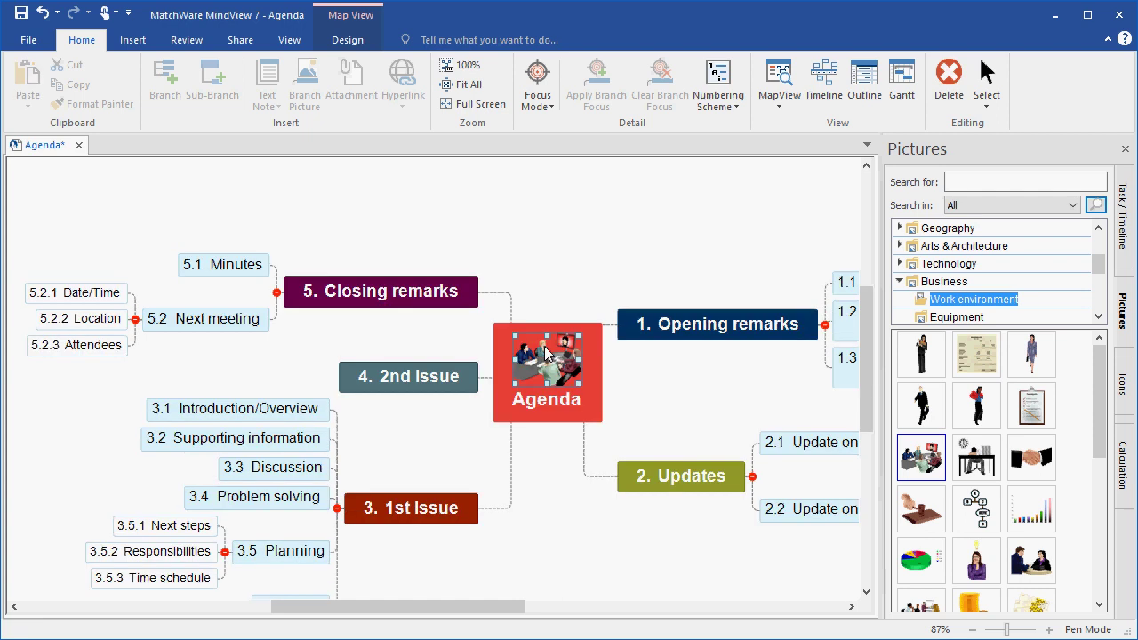
pyautogui.click(684, 384)
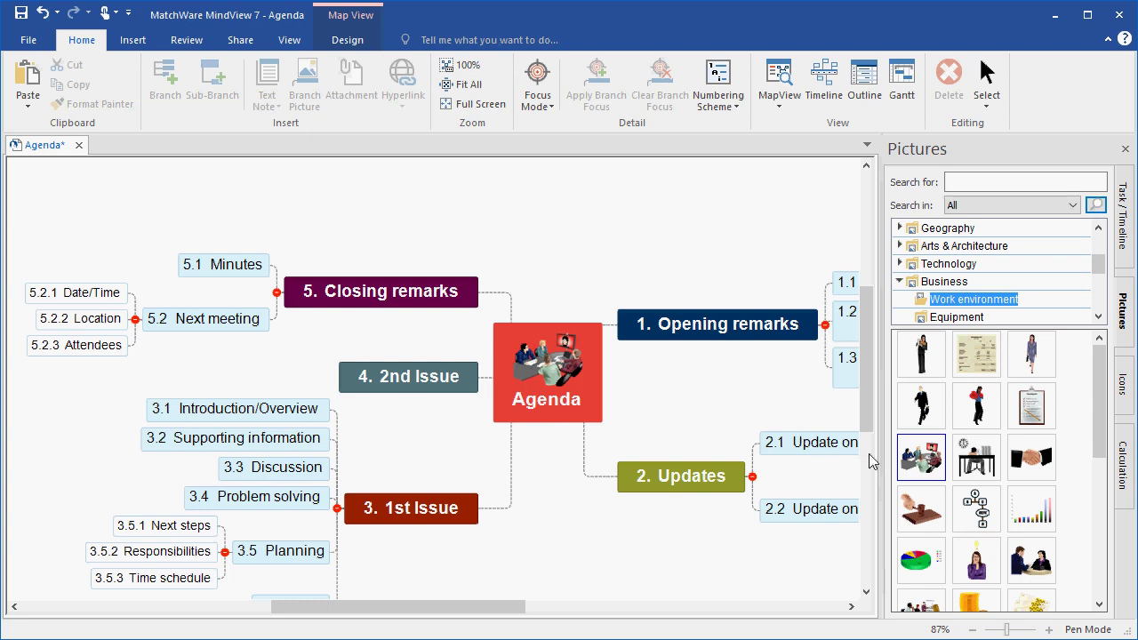
pyautogui.moveTo(915, 565); pyautogui.dragTo(575, 211)
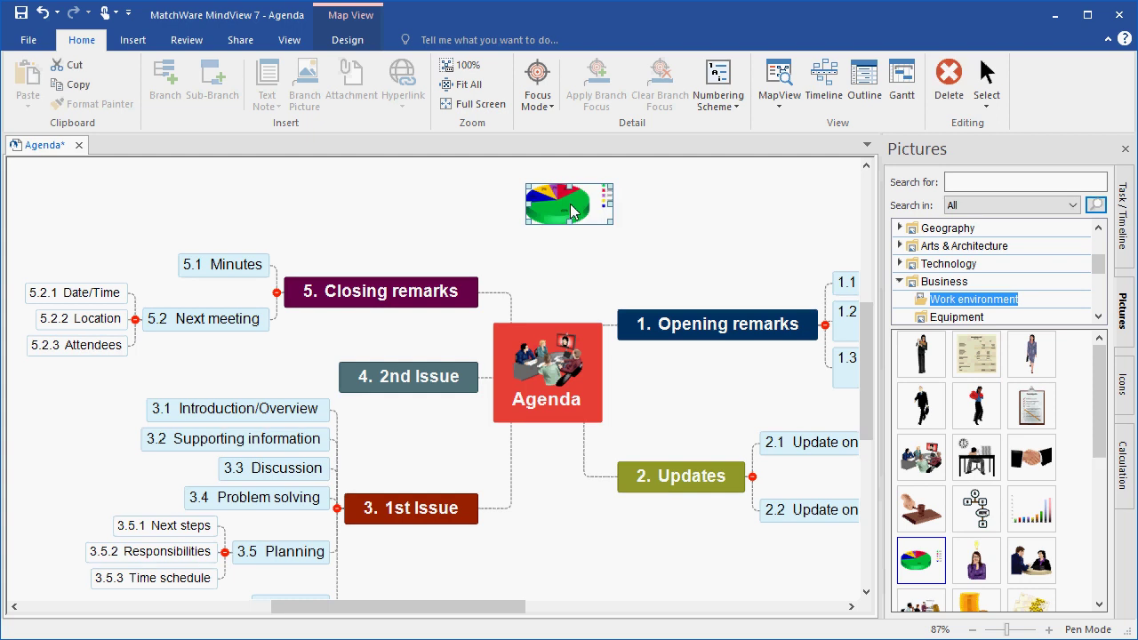
pyautogui.click(662, 261)
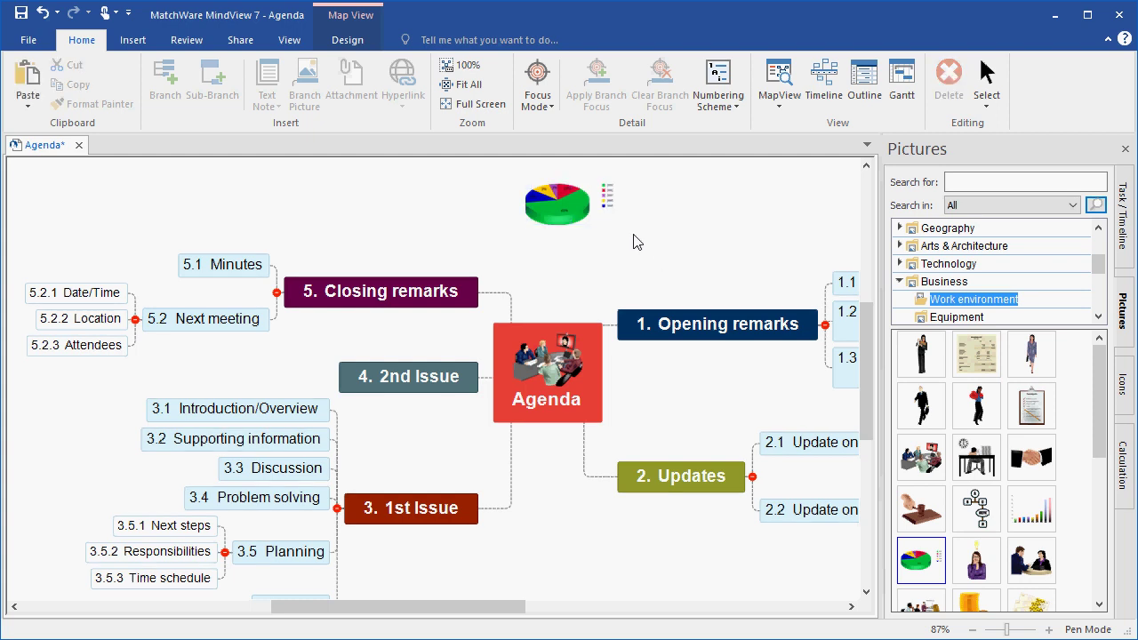
pyautogui.click(570, 213)
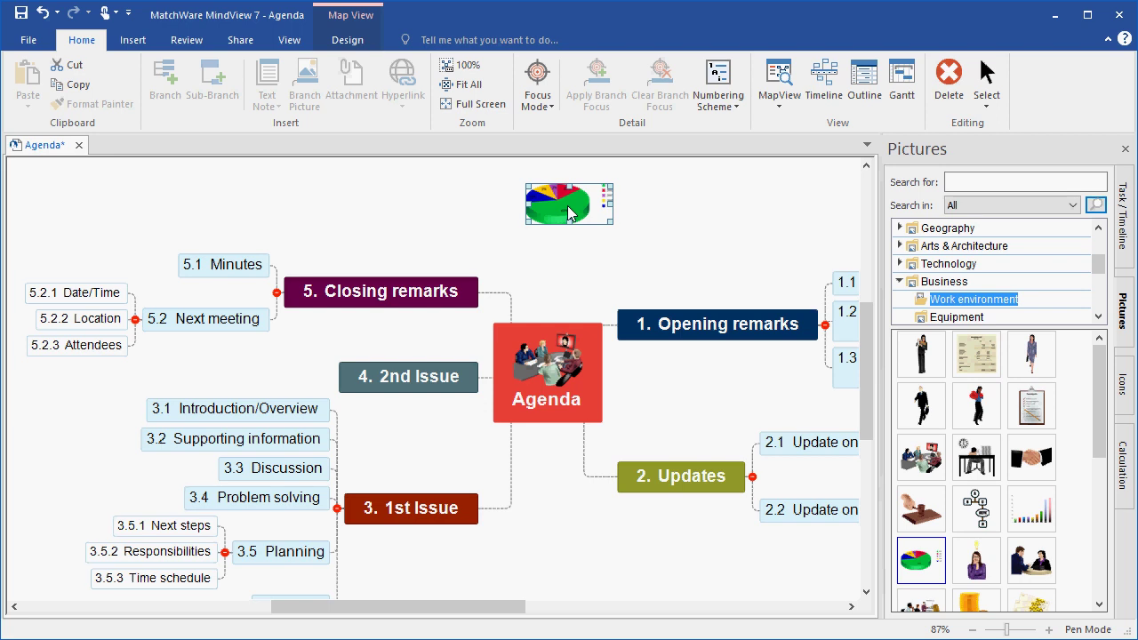
pyautogui.hotkey('ctrl', 'x')
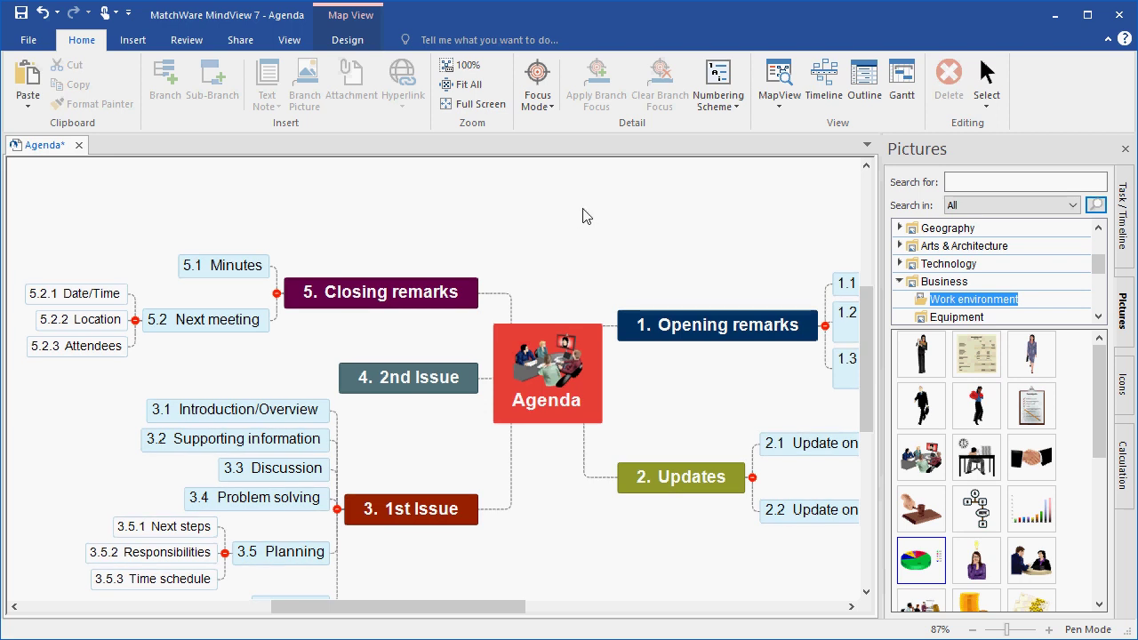
# Add a green flag icon to topic 1.1 Welcome from the icon library.
pyautogui.click(1124, 390)
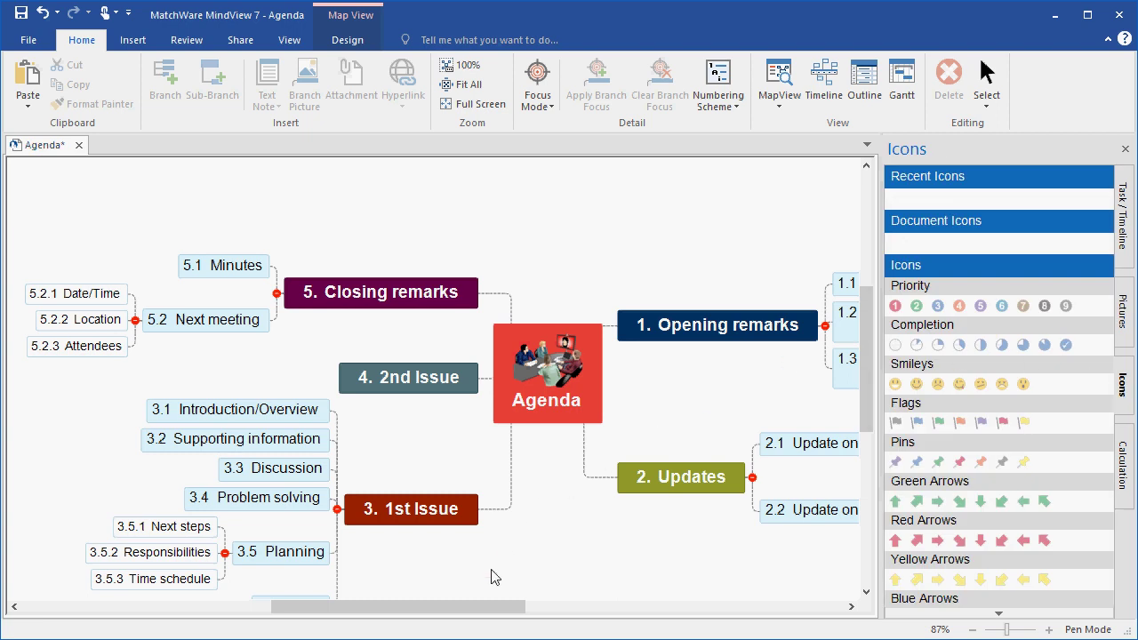
pyautogui.moveTo(477, 606); pyautogui.dragTo(540, 605)
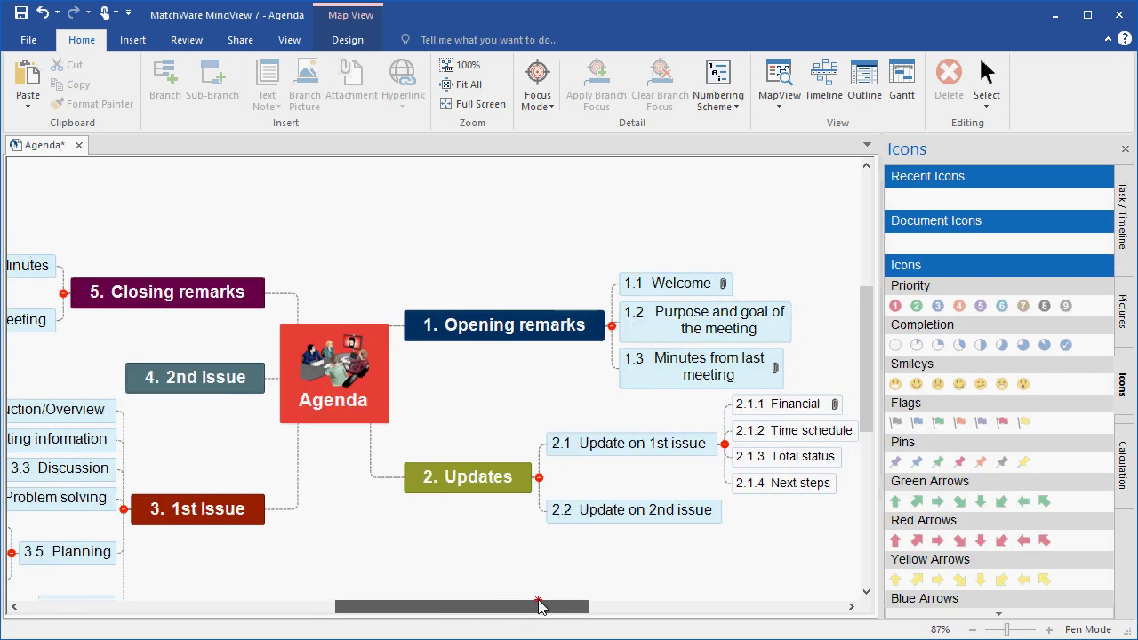
pyautogui.click(664, 285)
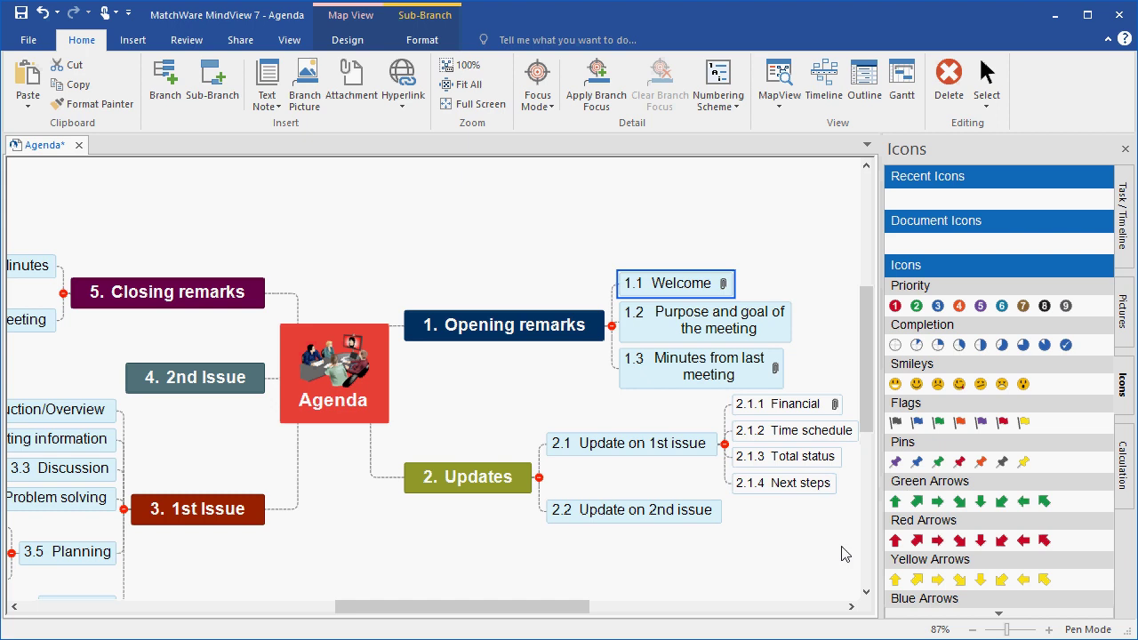
pyautogui.click(938, 423)
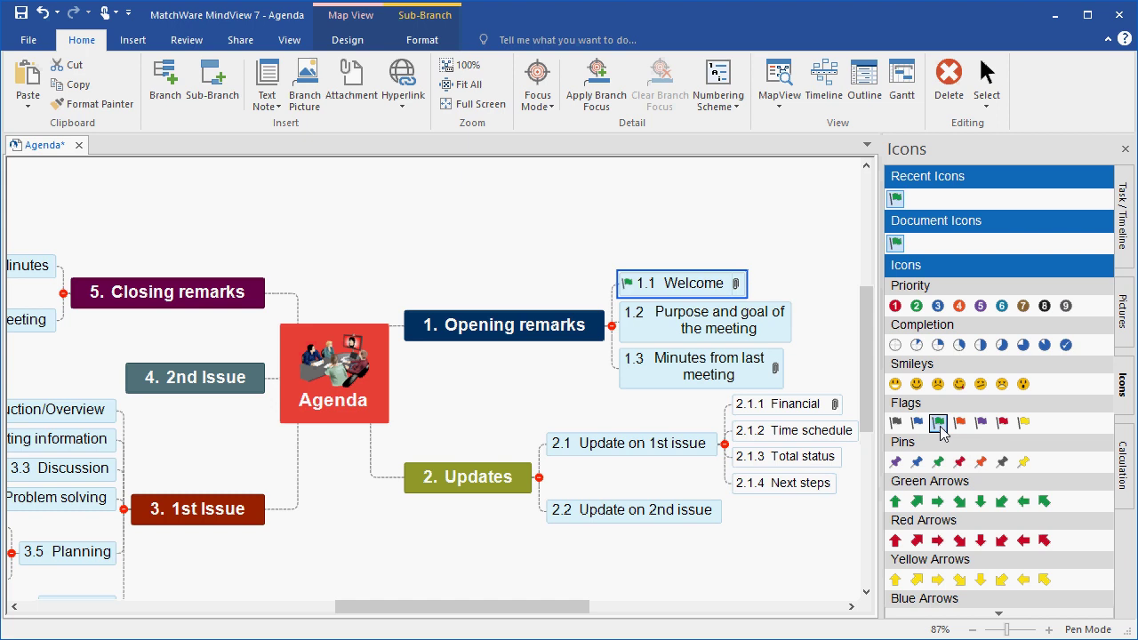
# Add purple flags to 2.1 Update on 1st issue and 2.1.3 Total status, then fit the map.
pyautogui.click(636, 447)
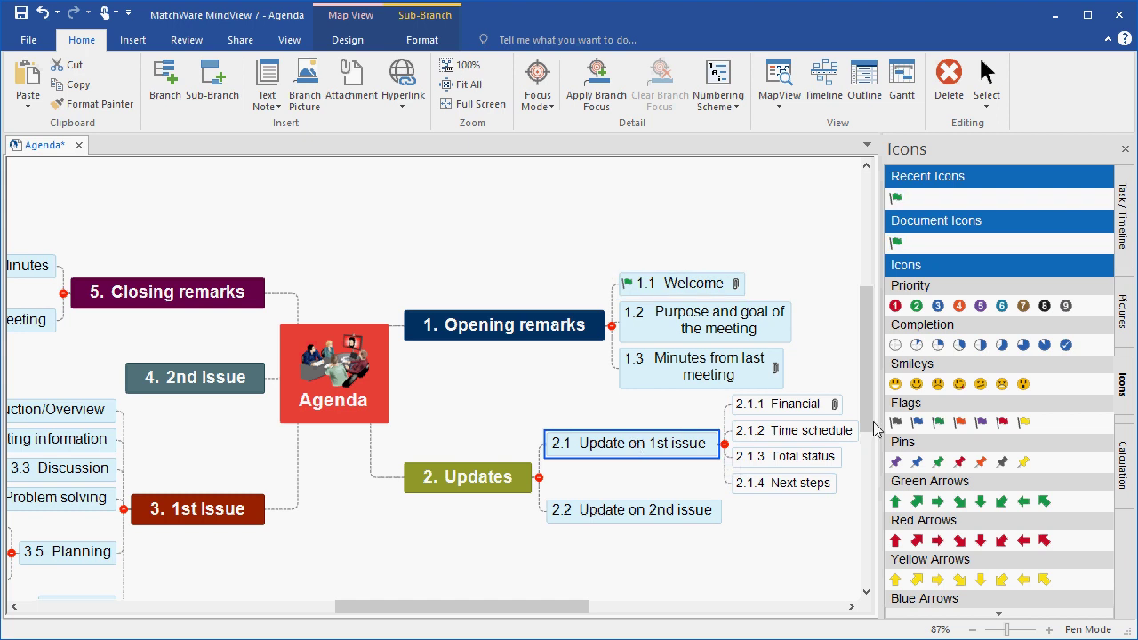
pyautogui.click(980, 423)
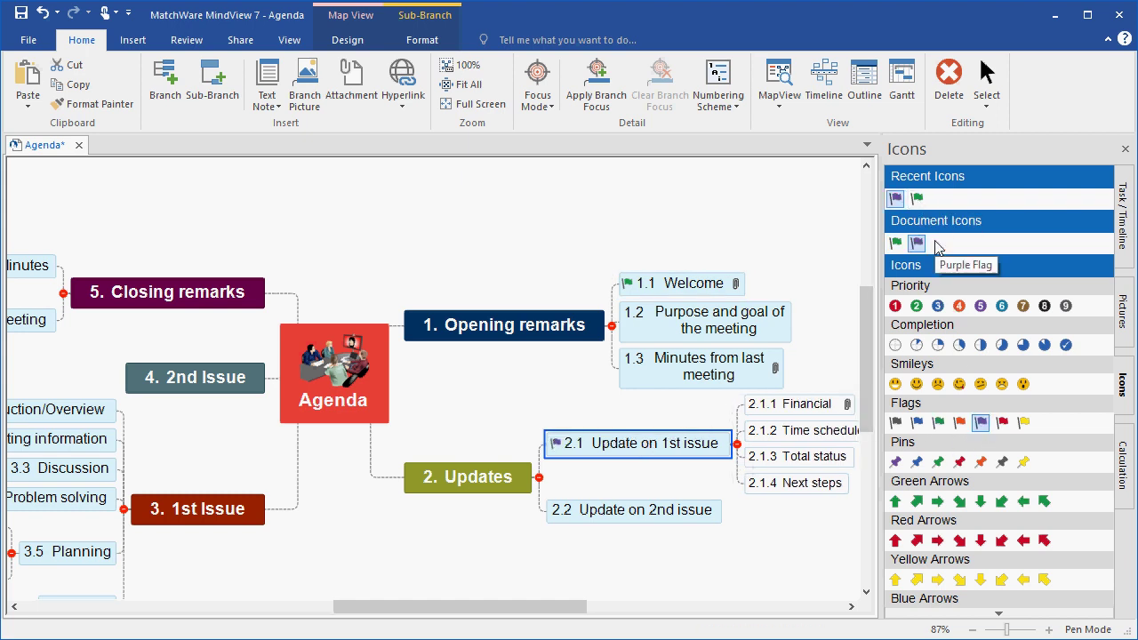
pyautogui.click(798, 459)
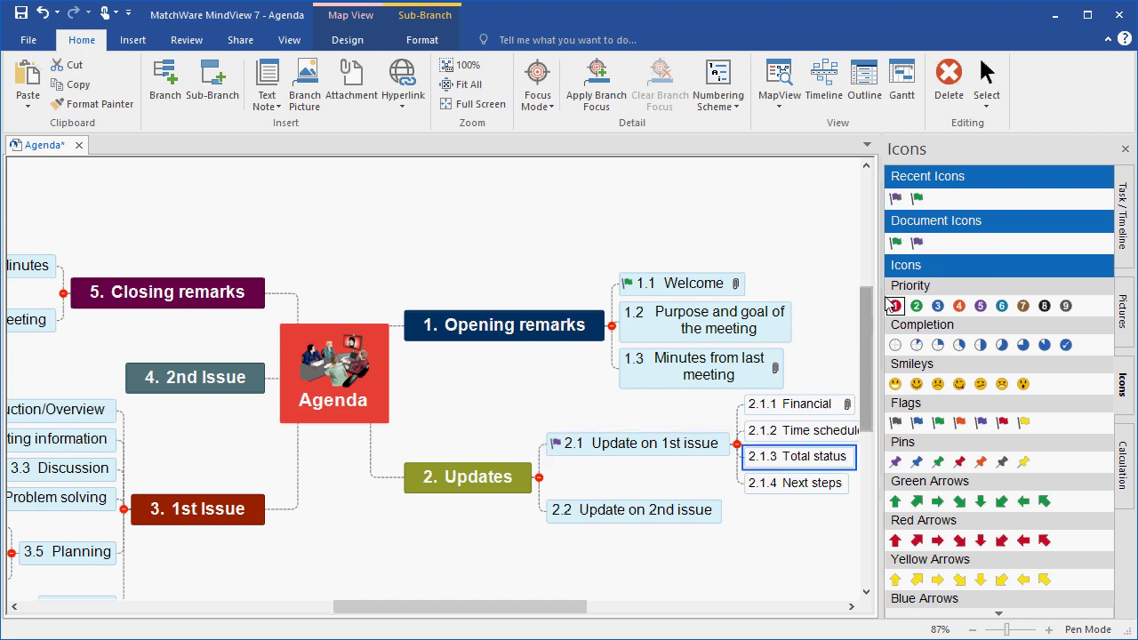
pyautogui.click(918, 243)
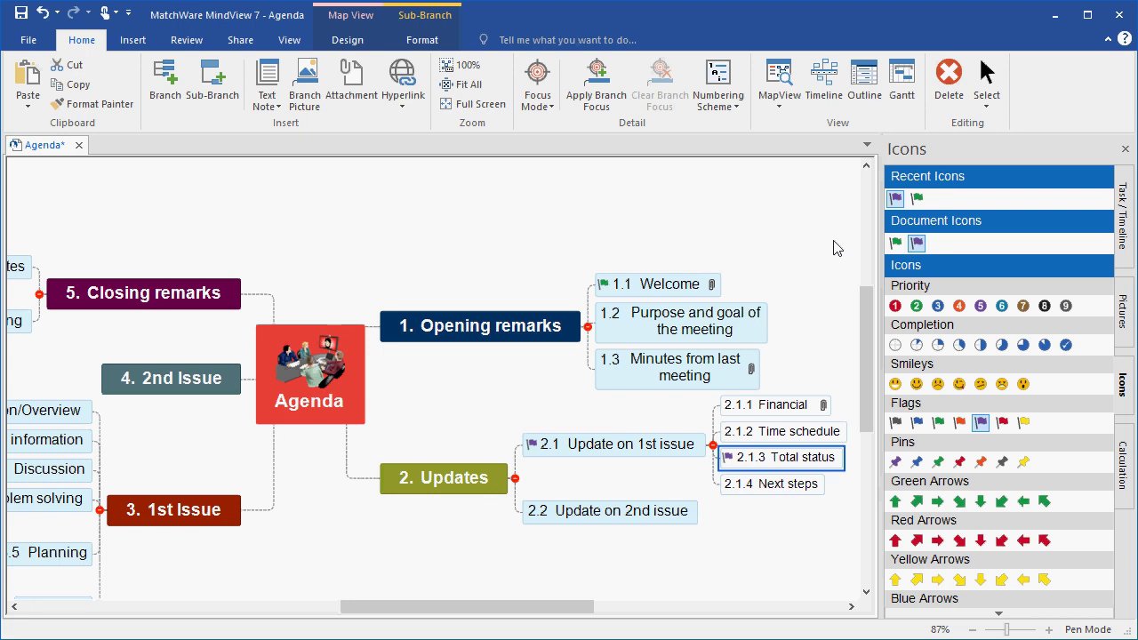
pyautogui.click(1122, 392)
pyautogui.click(469, 84)
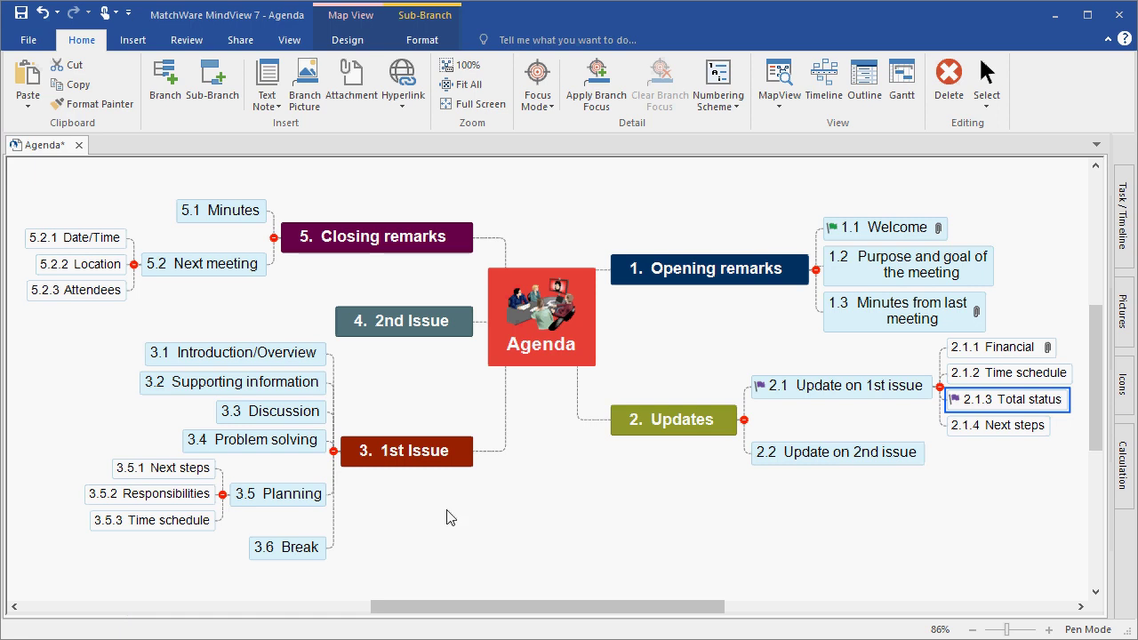
pyautogui.click(643, 523)
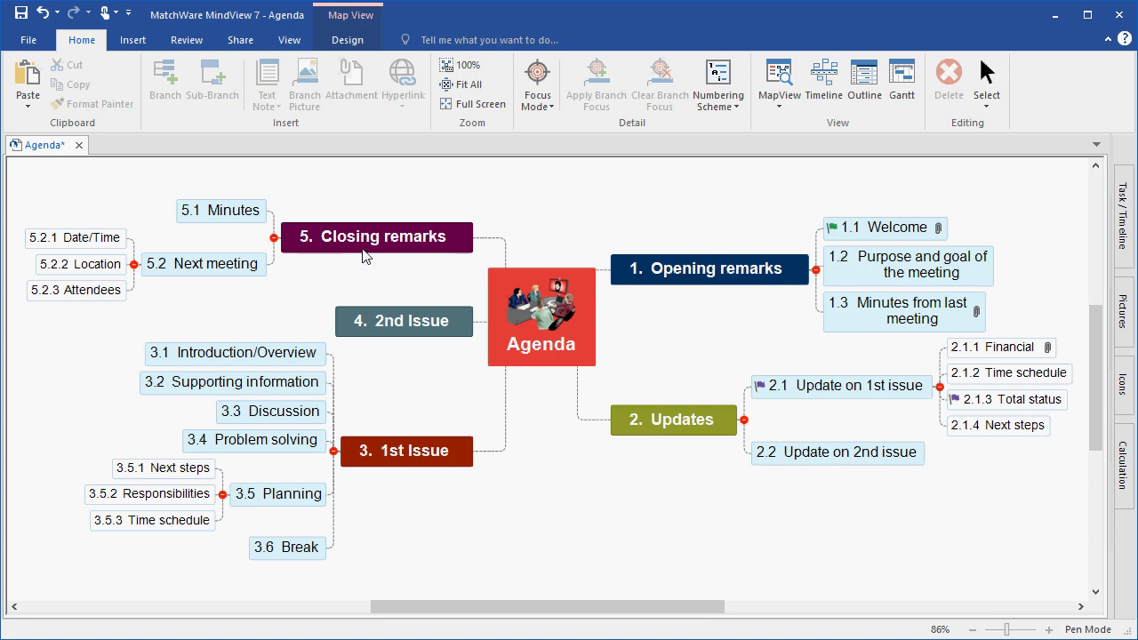
# Quick-export the Agenda map to Microsoft Word using default settings.
pyautogui.click(36, 42)
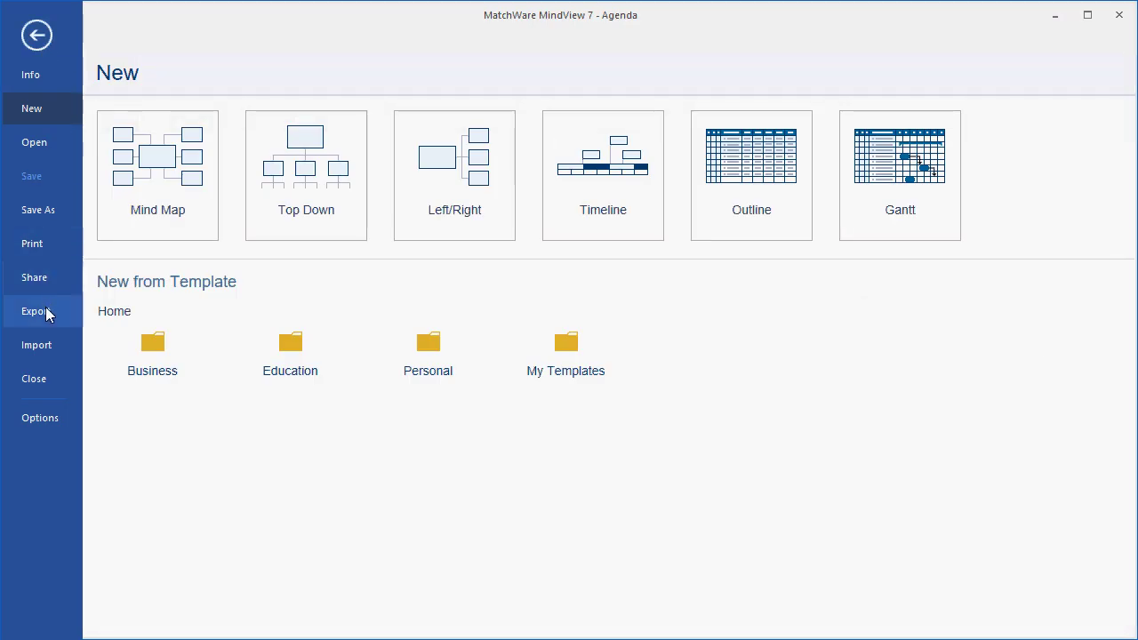
pyautogui.click(46, 312)
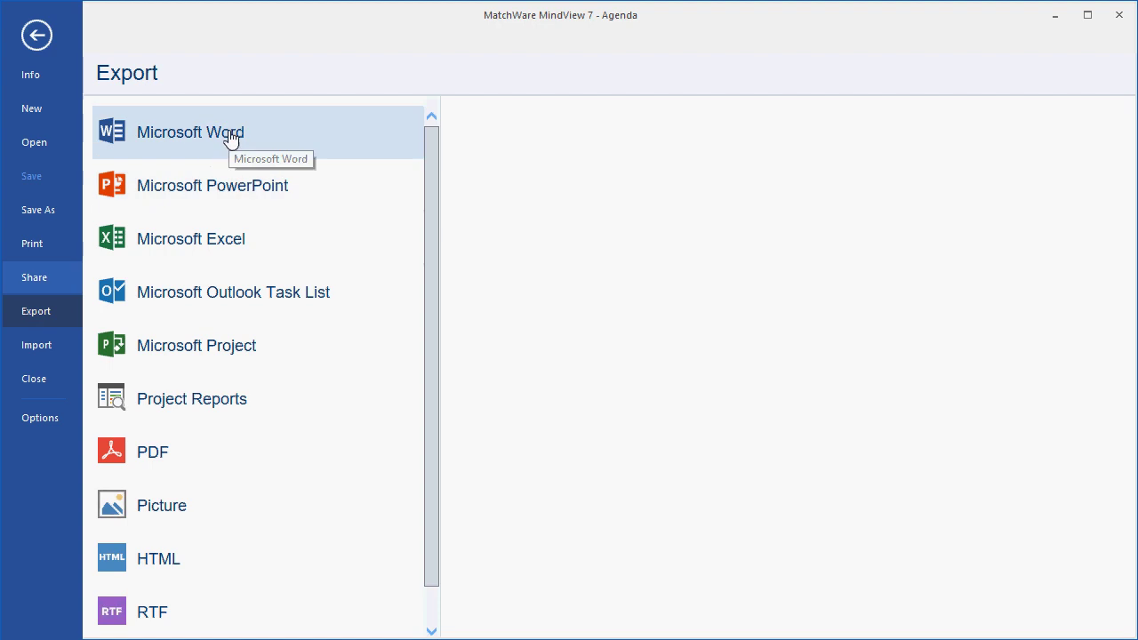
pyautogui.click(229, 134)
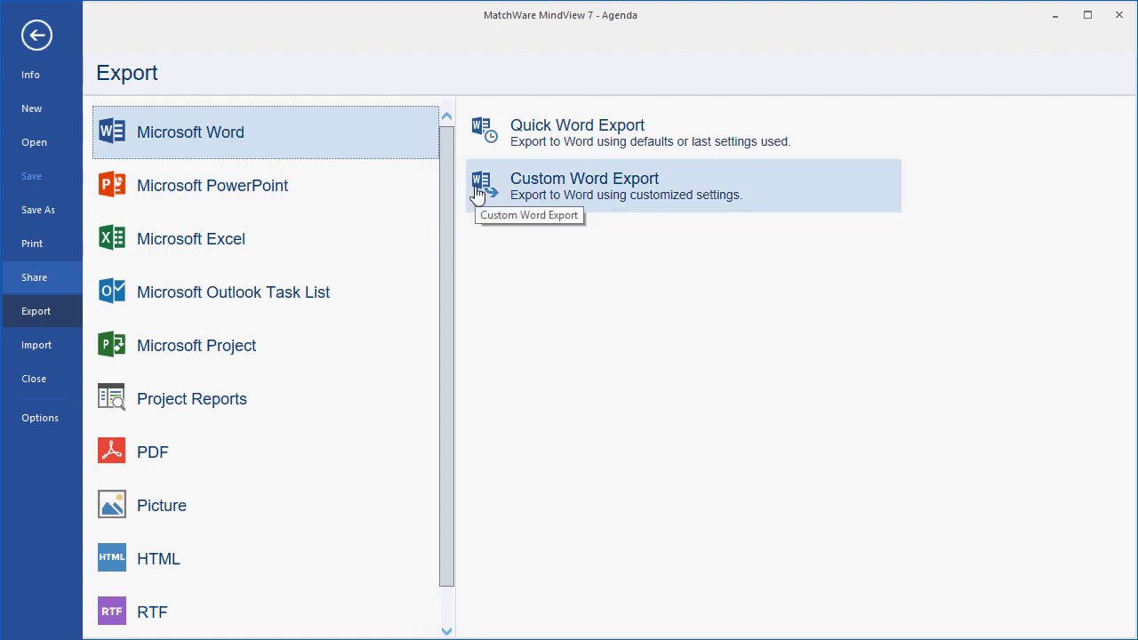
pyautogui.click(527, 142)
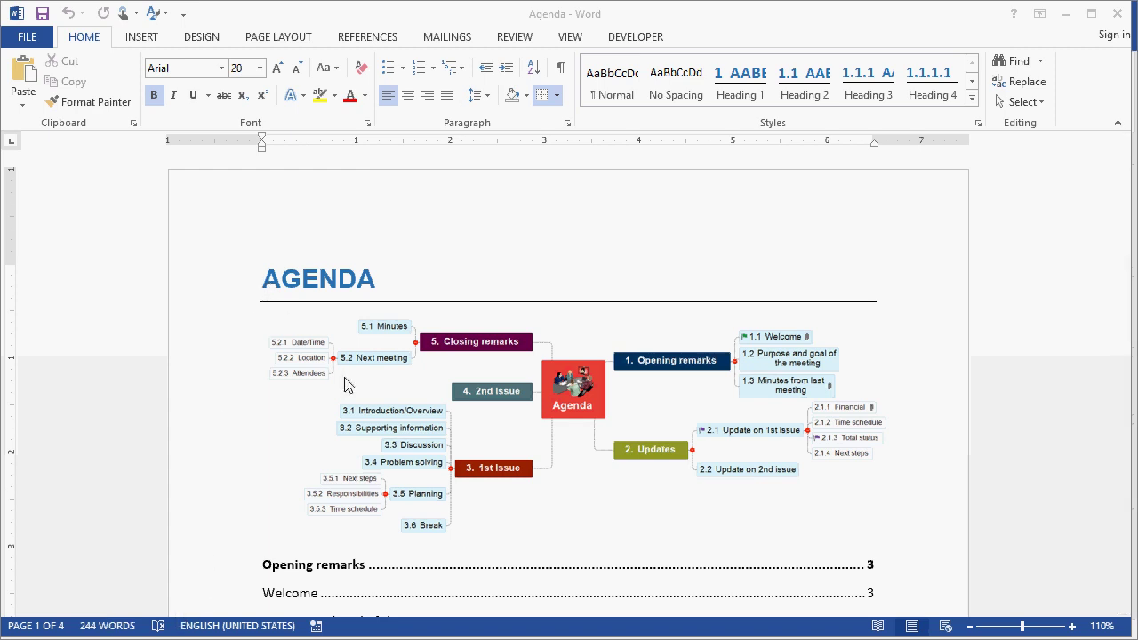
# Jump from the contents entry to the Welcome section and scroll through the numbered agenda headings.
pyautogui.scroll(-6, 345, 384)
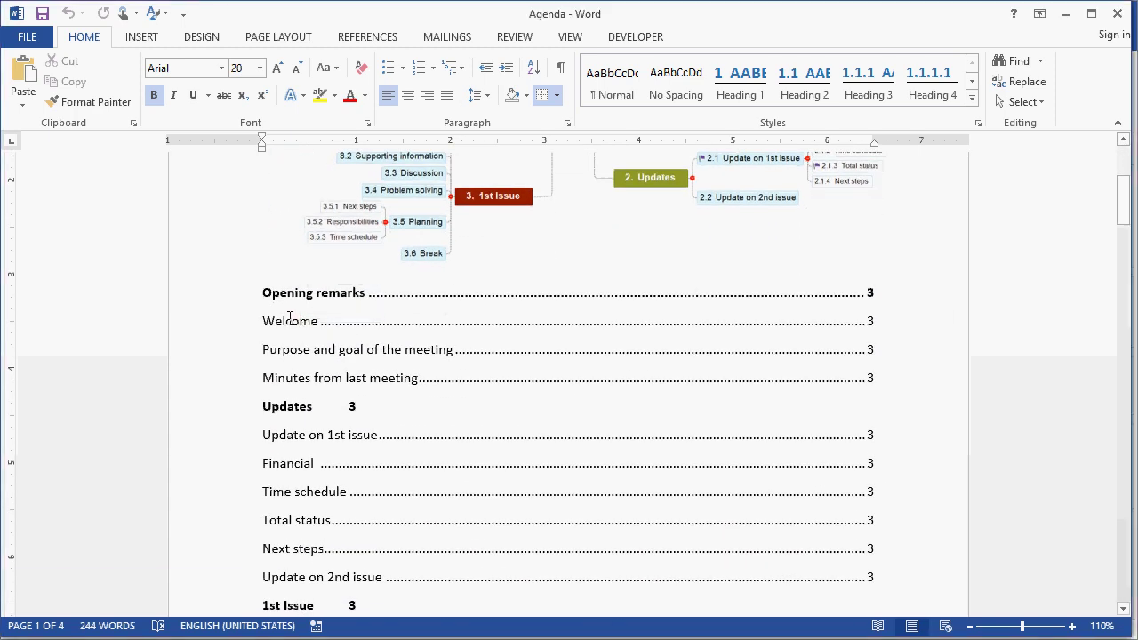
pyautogui.keyDown('ctrl'); pyautogui.click(277, 322); pyautogui.keyUp('ctrl')
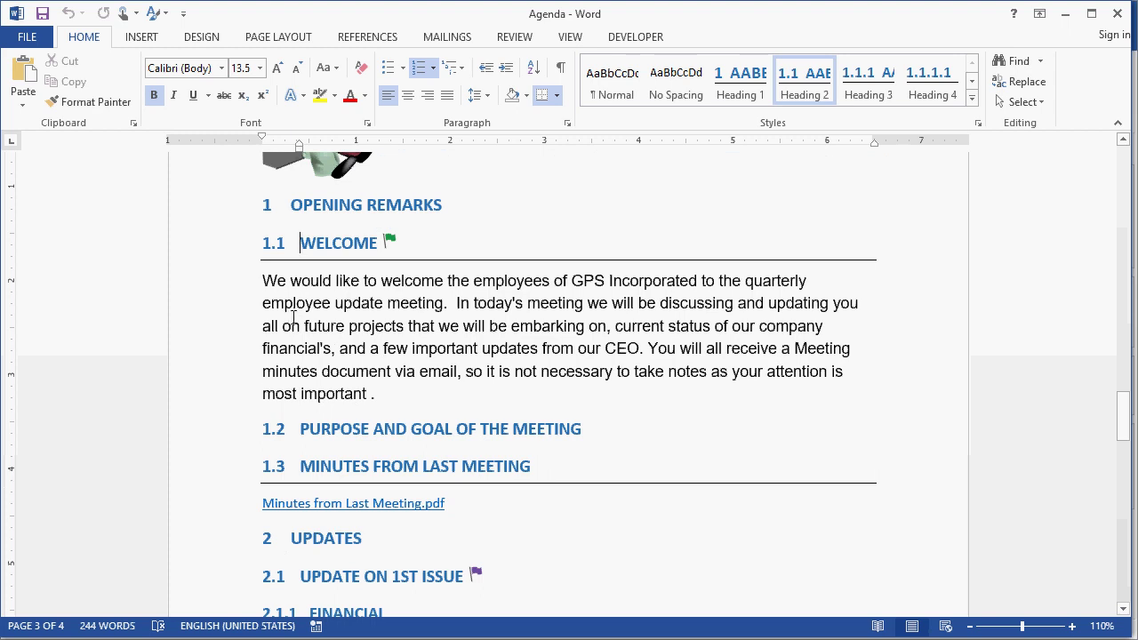
pyautogui.scroll(2, 299, 308)
pyautogui.scroll(-3, 440, 384)
pyautogui.scroll(-3, 432, 386)
pyautogui.scroll(-1, 418, 465)
pyautogui.scroll(-2, 439, 463)
pyautogui.scroll(-3, 440, 461)
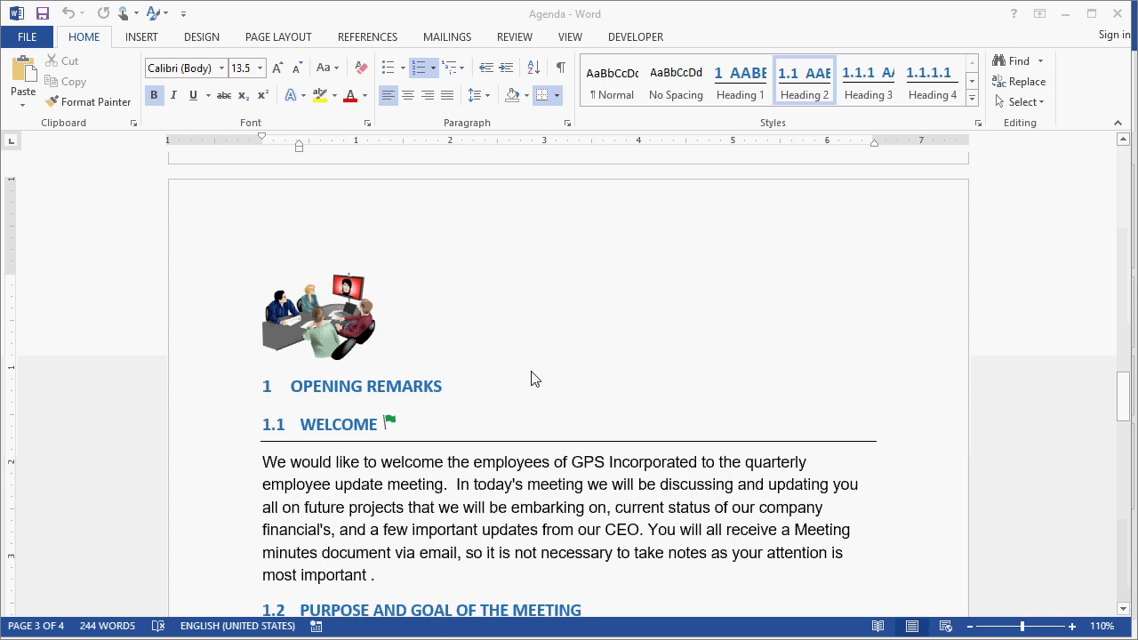
pyautogui.scroll(-3, 533, 378)
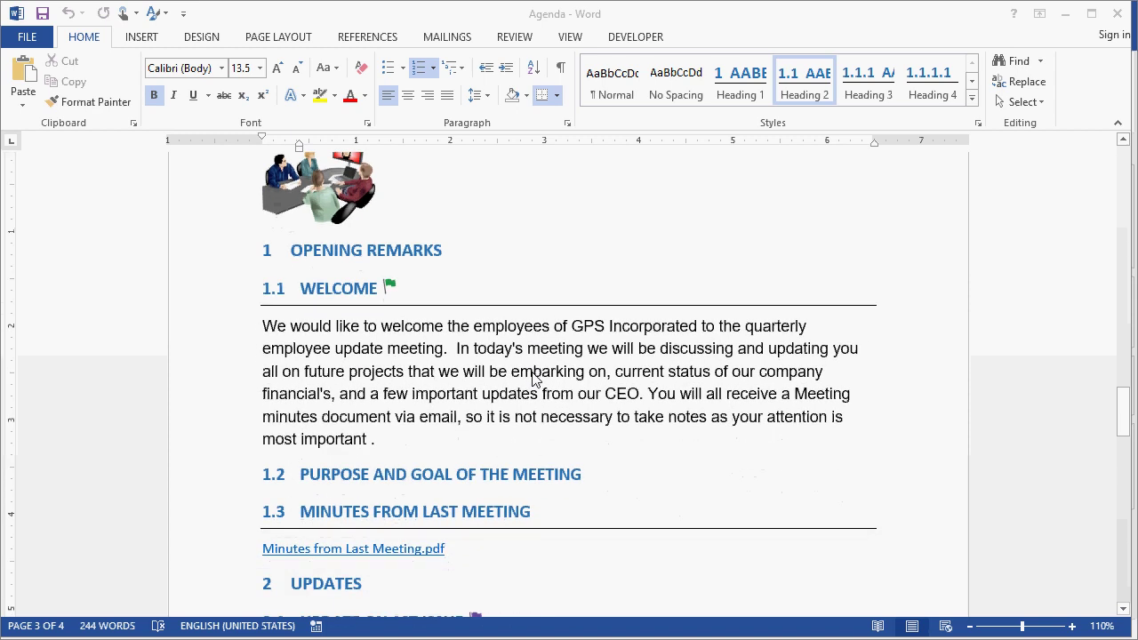
pyautogui.scroll(-3, 534, 378)
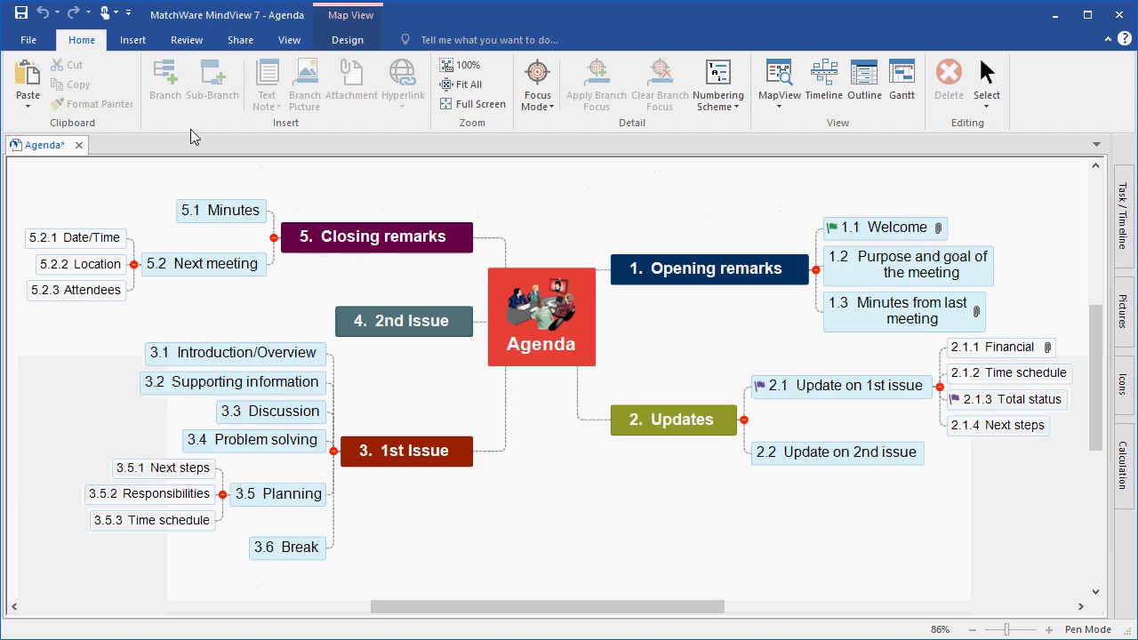
# Show MindView's Import page listing Word, PowerPoint, Excel and other importable formats.
pyautogui.click(29, 40)
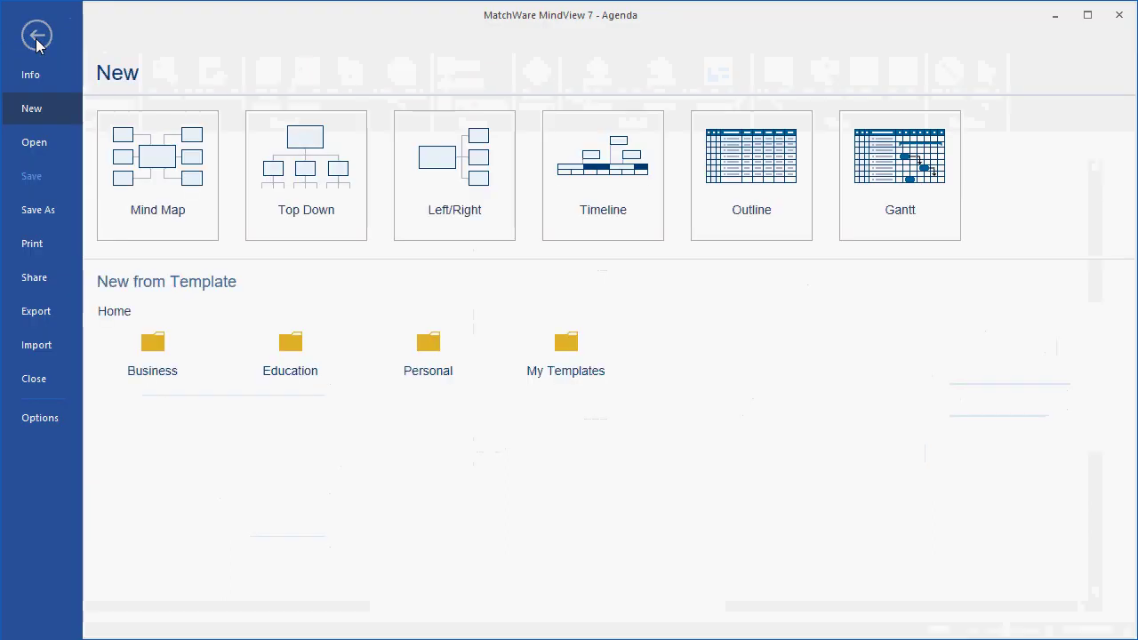
pyautogui.click(35, 345)
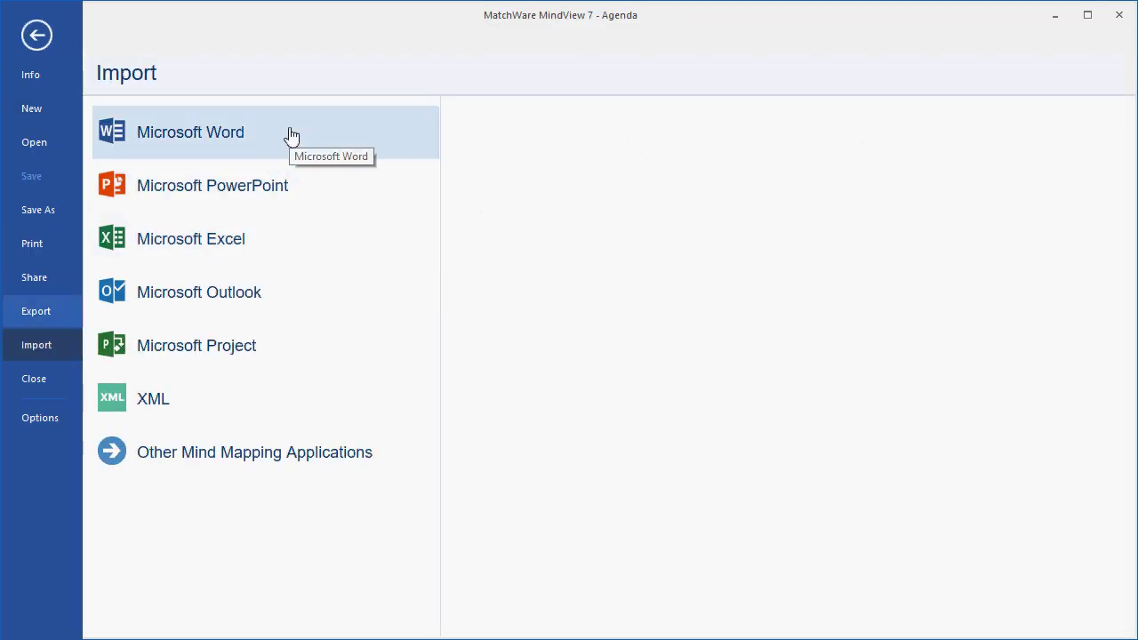